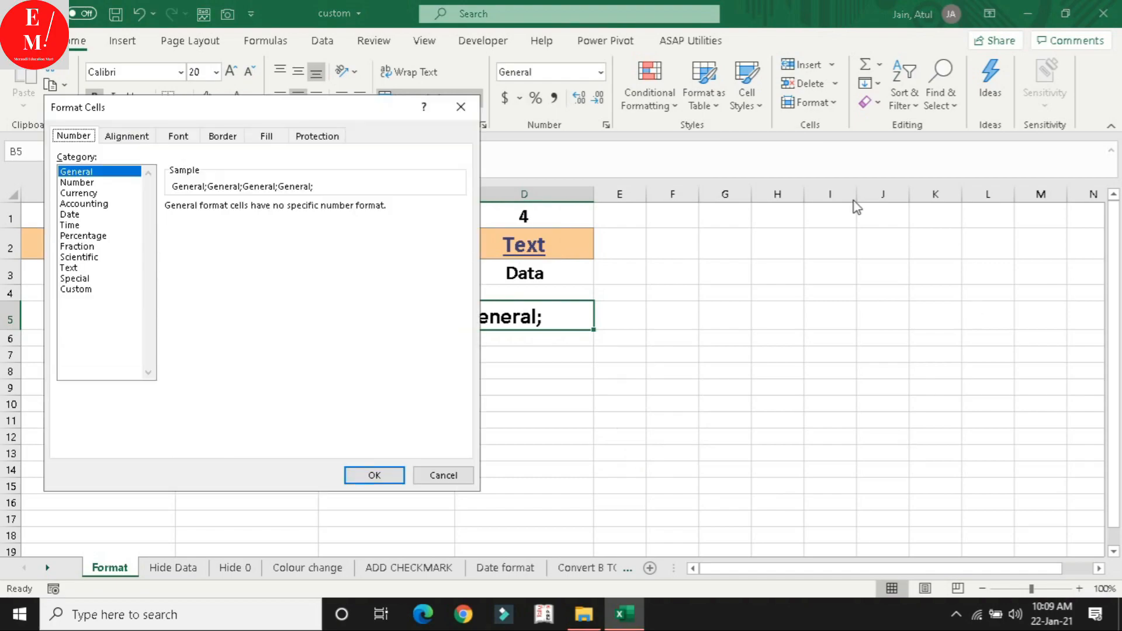
# View the custom number format codes for the merged cell B5 and close the Format Cells dialog without changes.
pyautogui.click(73, 289)
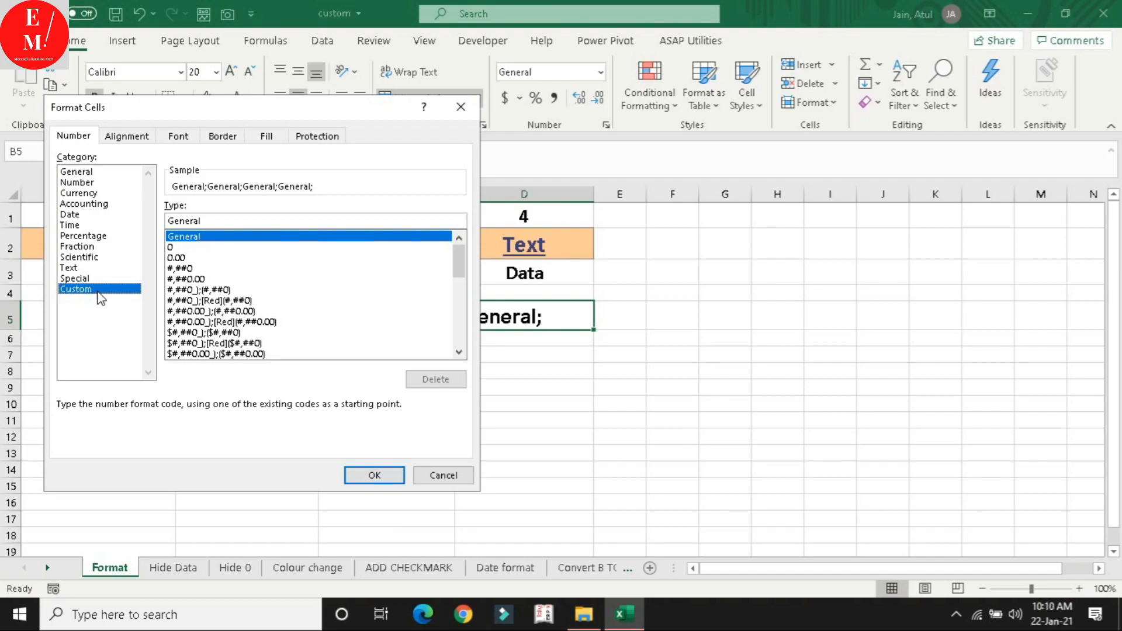
pyautogui.click(461, 107)
pyautogui.click(223, 417)
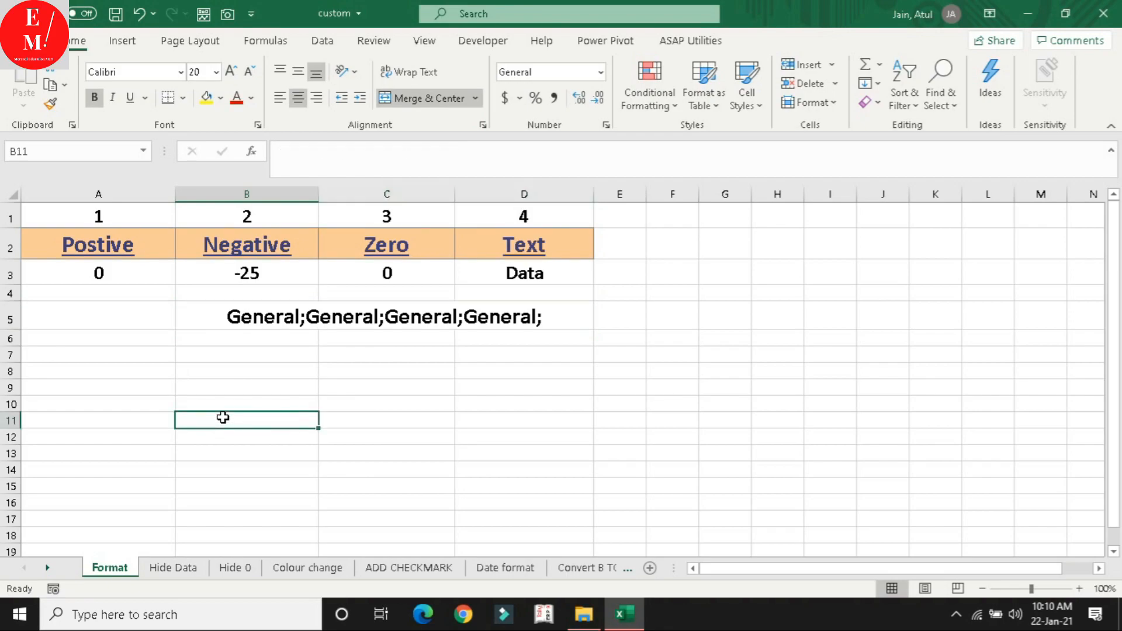
# Examine how the sections of General;General;General;General; in B5 correspond to the positive, negative, zero and text columns.
pyautogui.moveTo(111, 243)
pyautogui.mouseDown()
pyautogui.moveTo(115, 252)
pyautogui.moveTo(533, 270)
pyautogui.mouseUp()
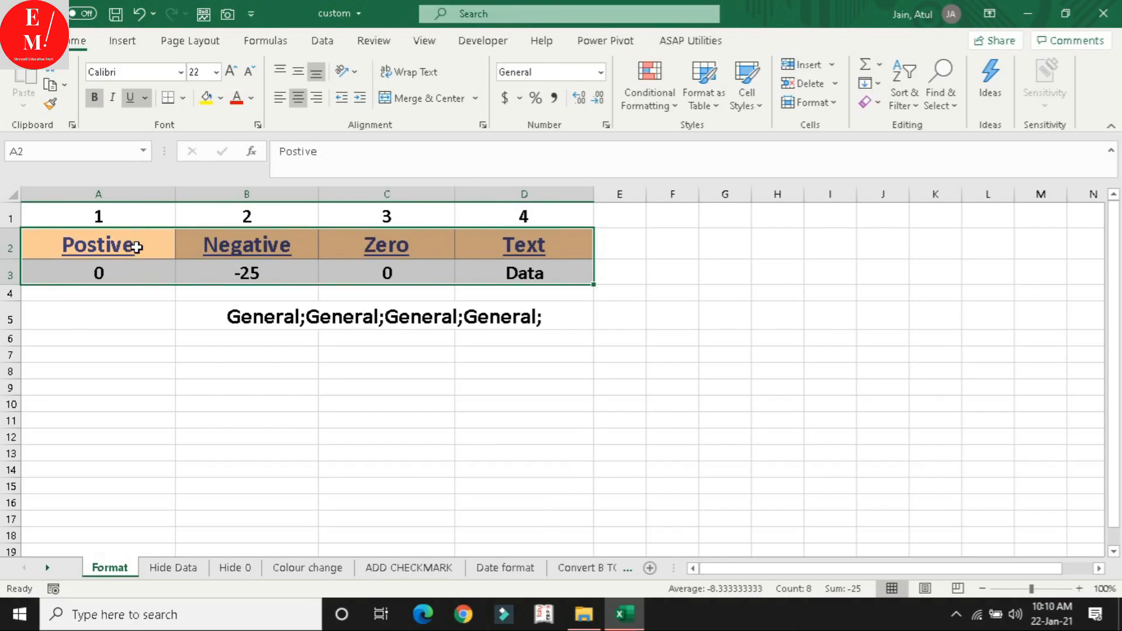
pyautogui.moveTo(147, 250); pyautogui.dragTo(517, 270)
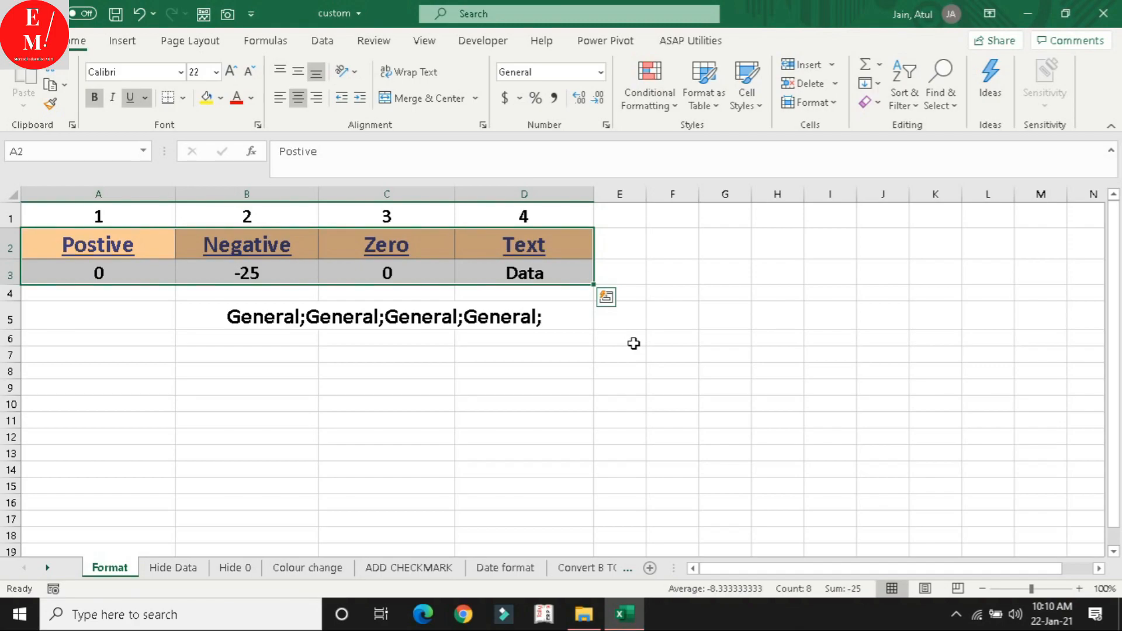
pyautogui.click(439, 330)
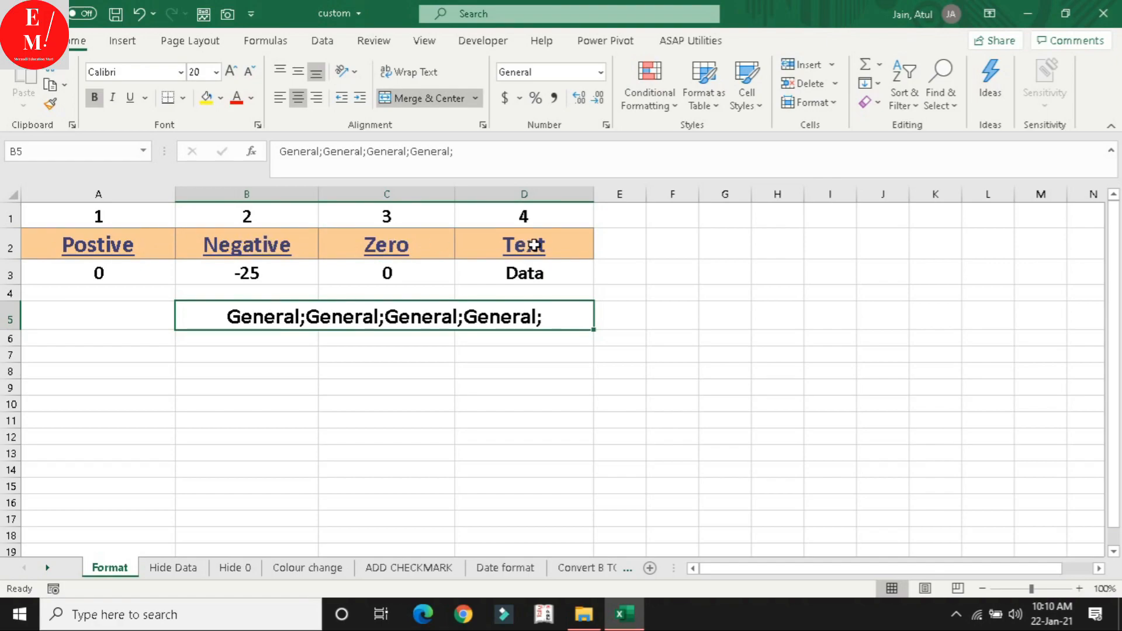
pyautogui.doubleClick(227, 314)
pyautogui.moveTo(228, 311); pyautogui.dragTo(560, 310)
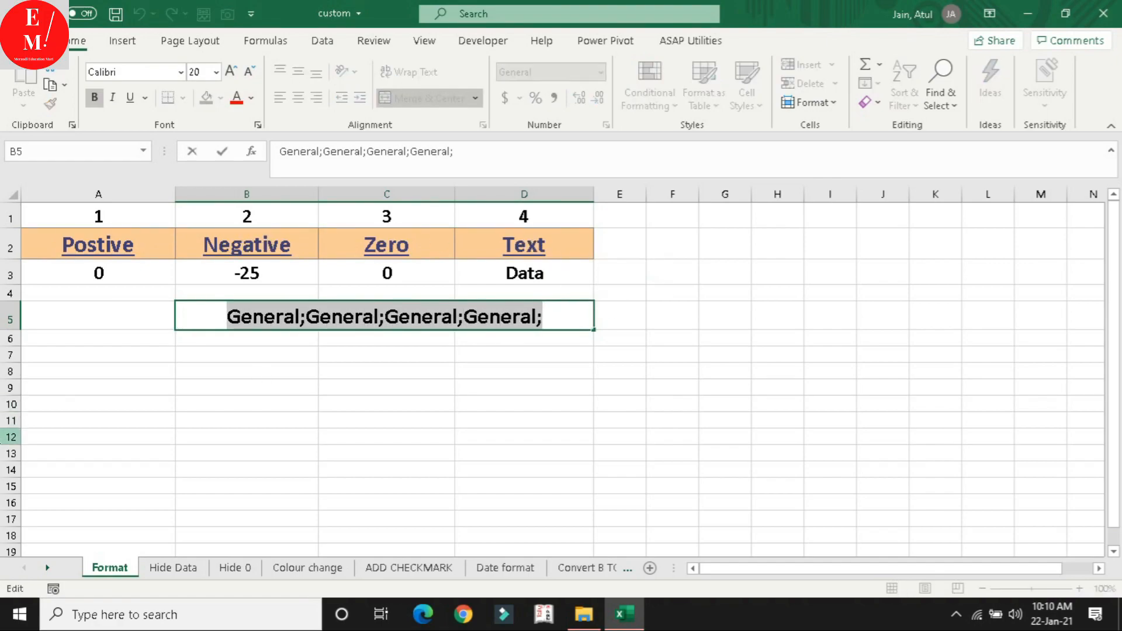
pyautogui.moveTo(228, 319); pyautogui.dragTo(300, 318)
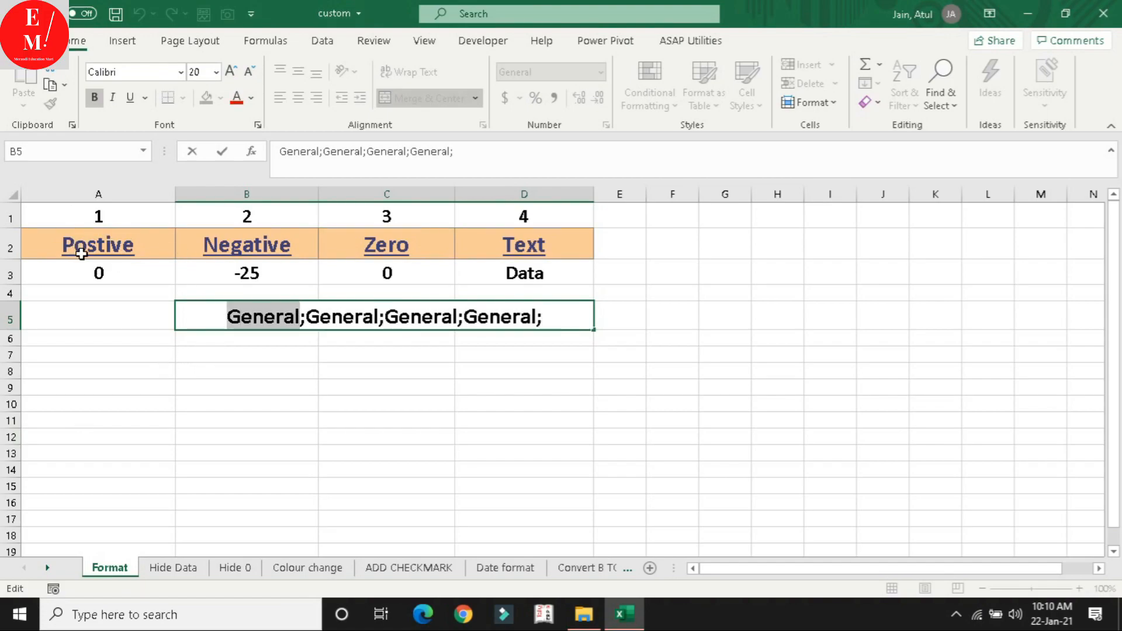
pyautogui.moveTo(306, 317); pyautogui.dragTo(379, 319)
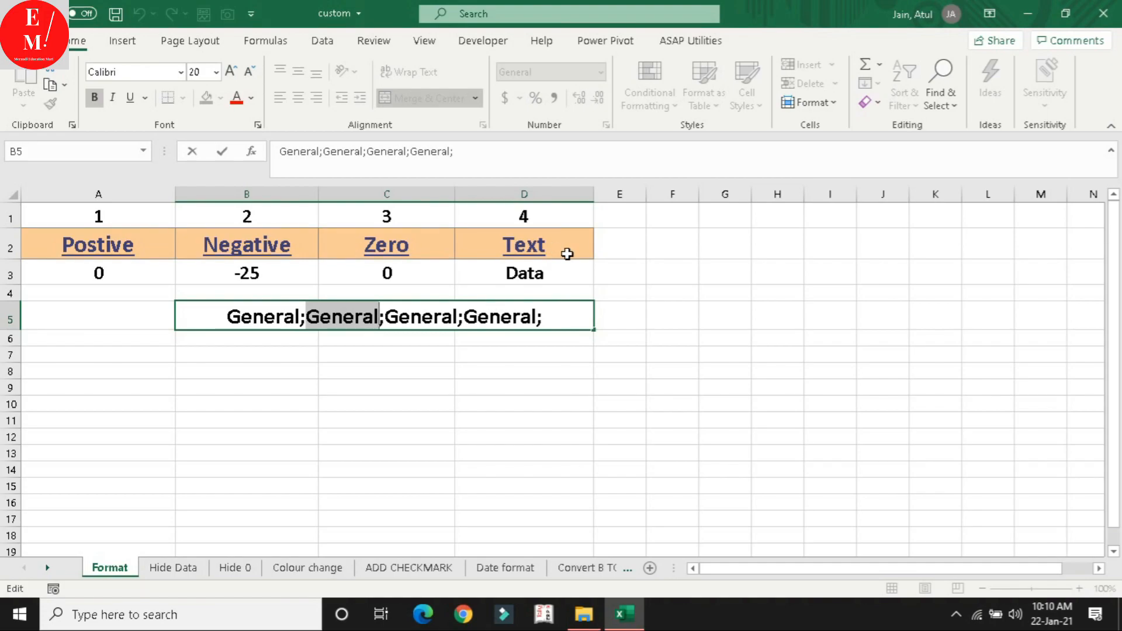
pyautogui.click(553, 385)
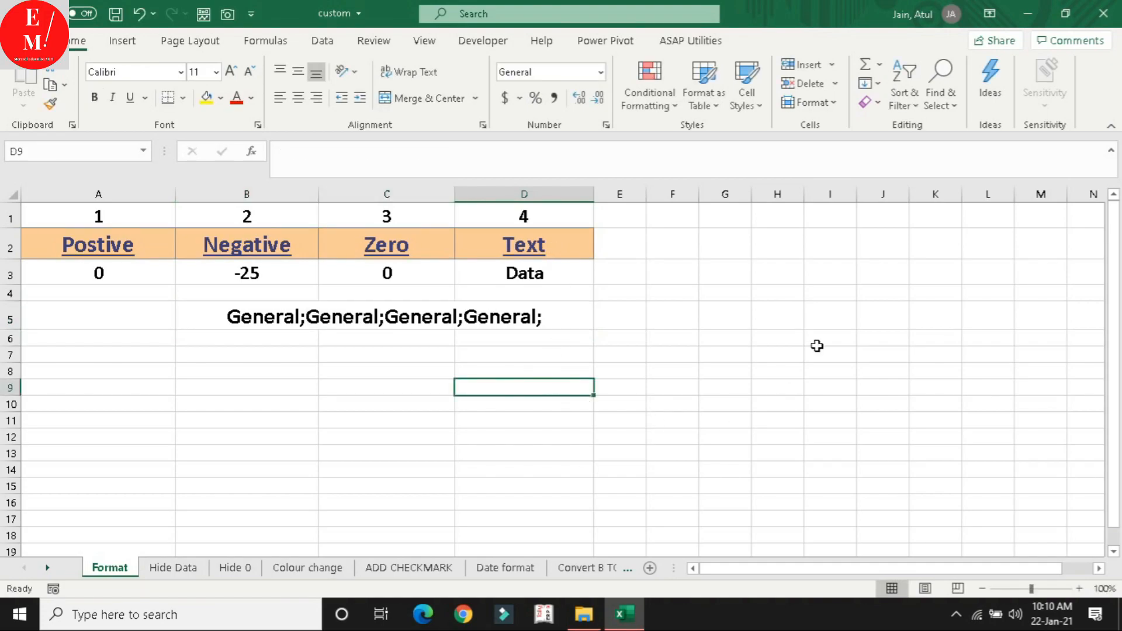
pyautogui.click(433, 325)
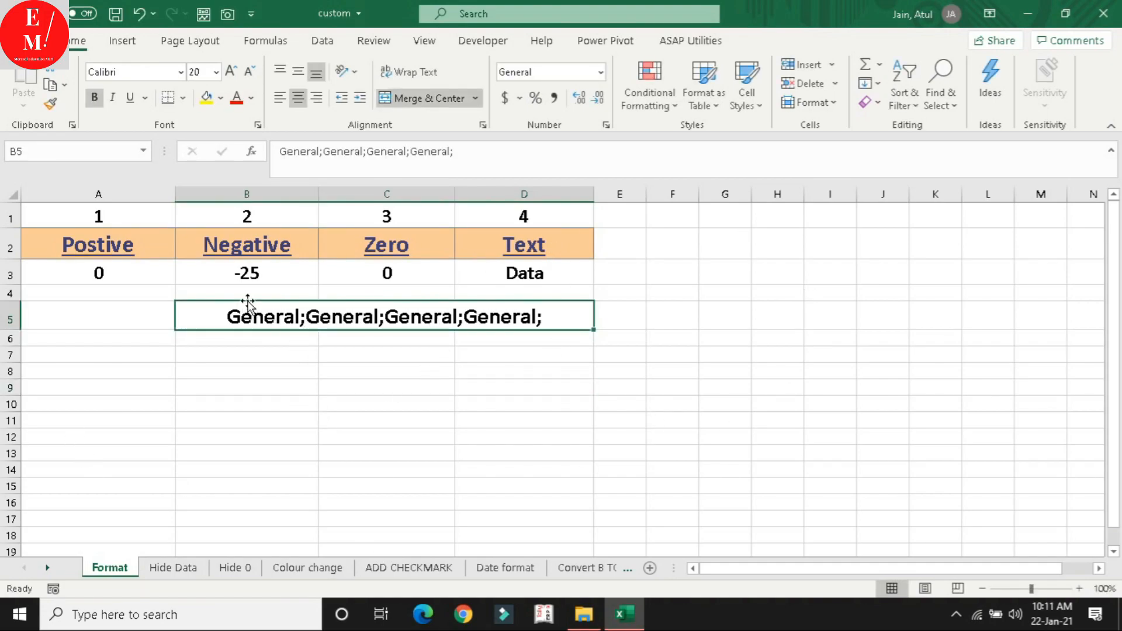
# Switch to the Hide Data sheet.
pyautogui.click(173, 568)
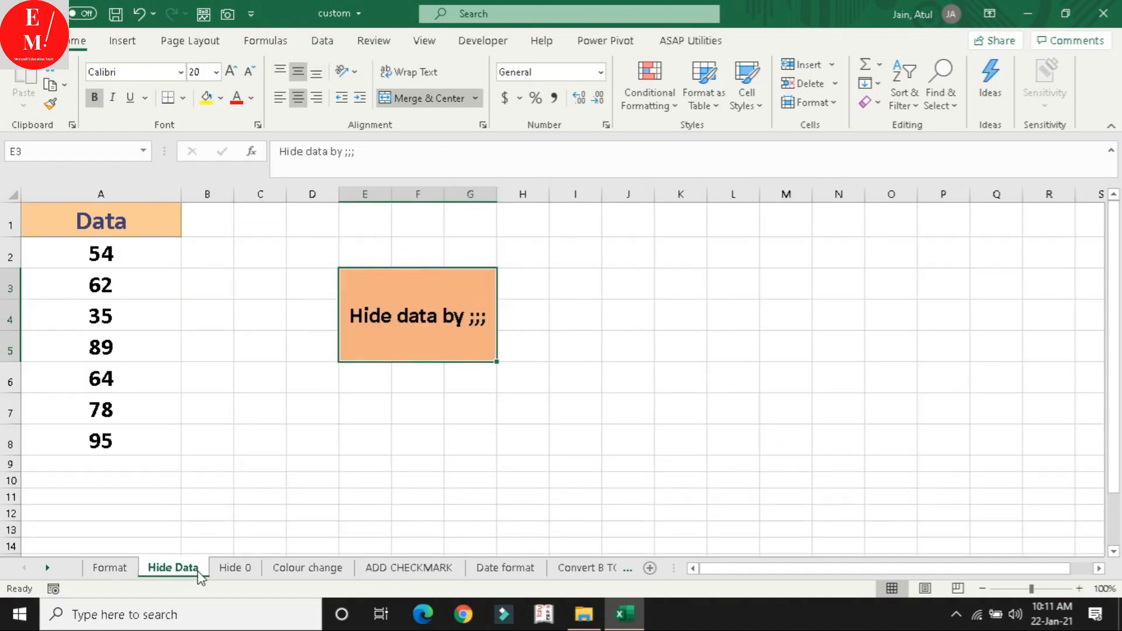
pyautogui.click(462, 486)
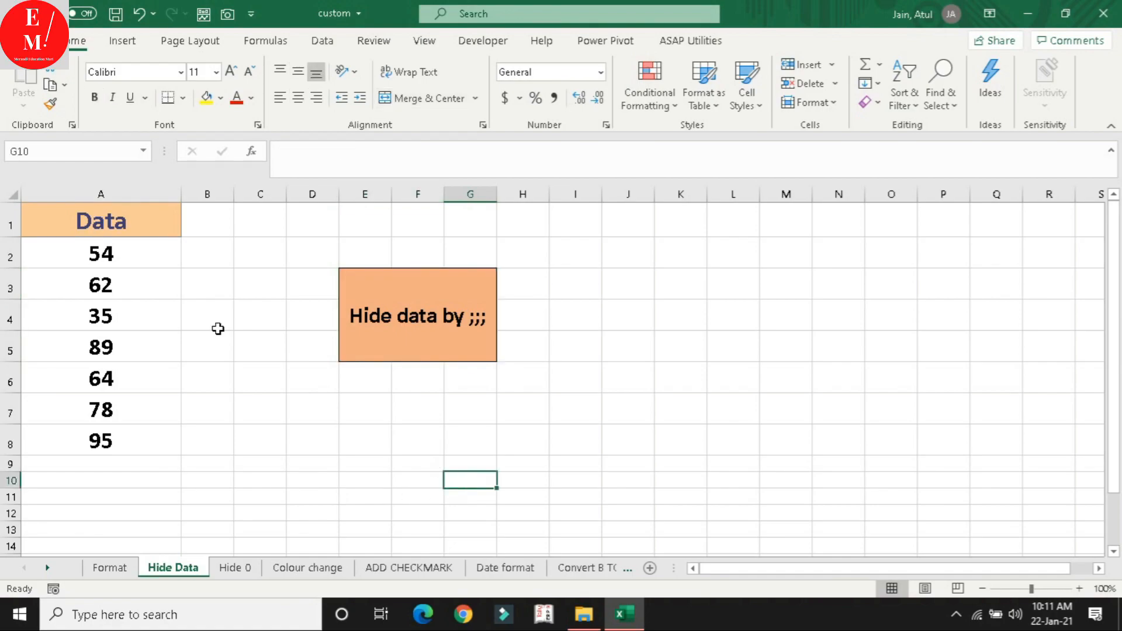
# Set the font colour of the values in A2:A8 to white, preview a black fill, and choose no fill.
pyautogui.moveTo(153, 251); pyautogui.dragTo(139, 446)
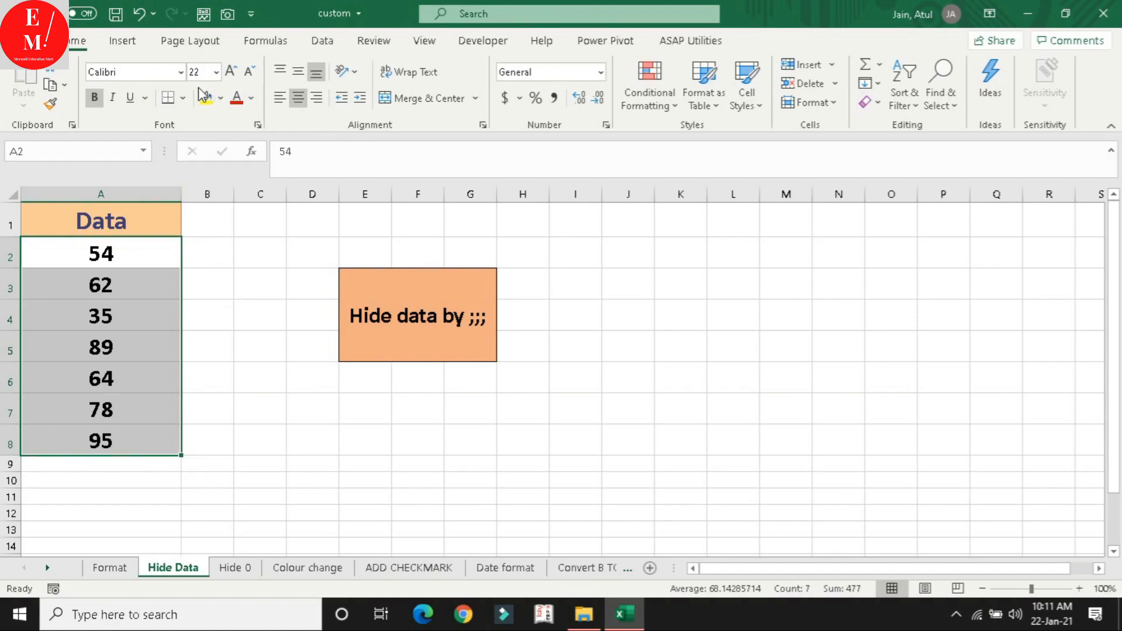
pyautogui.click(250, 97)
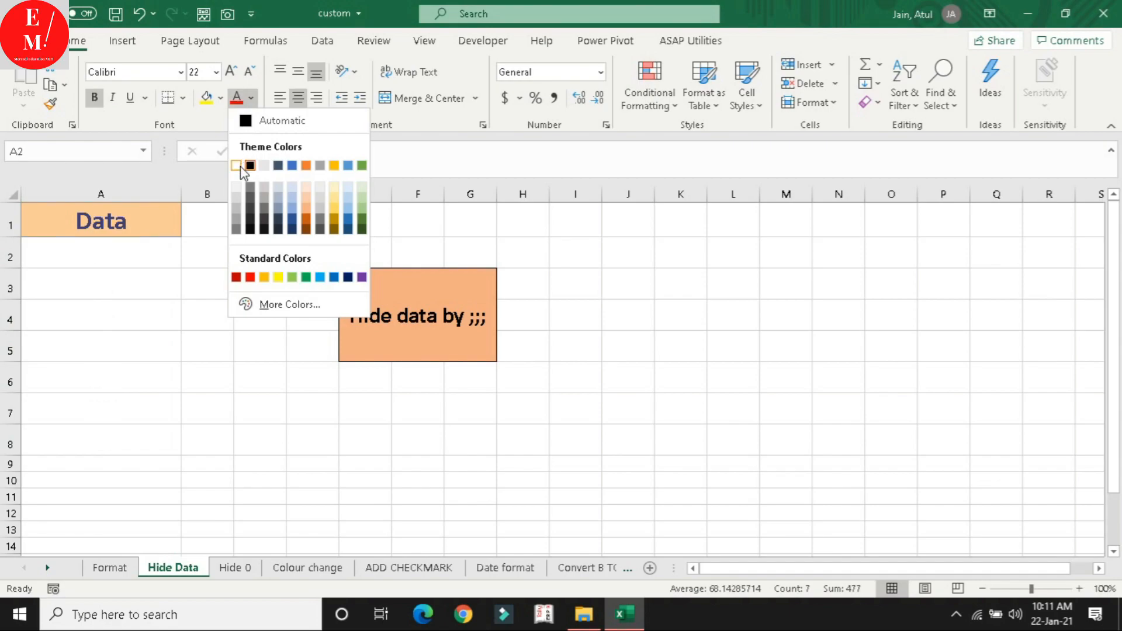
pyautogui.click(237, 166)
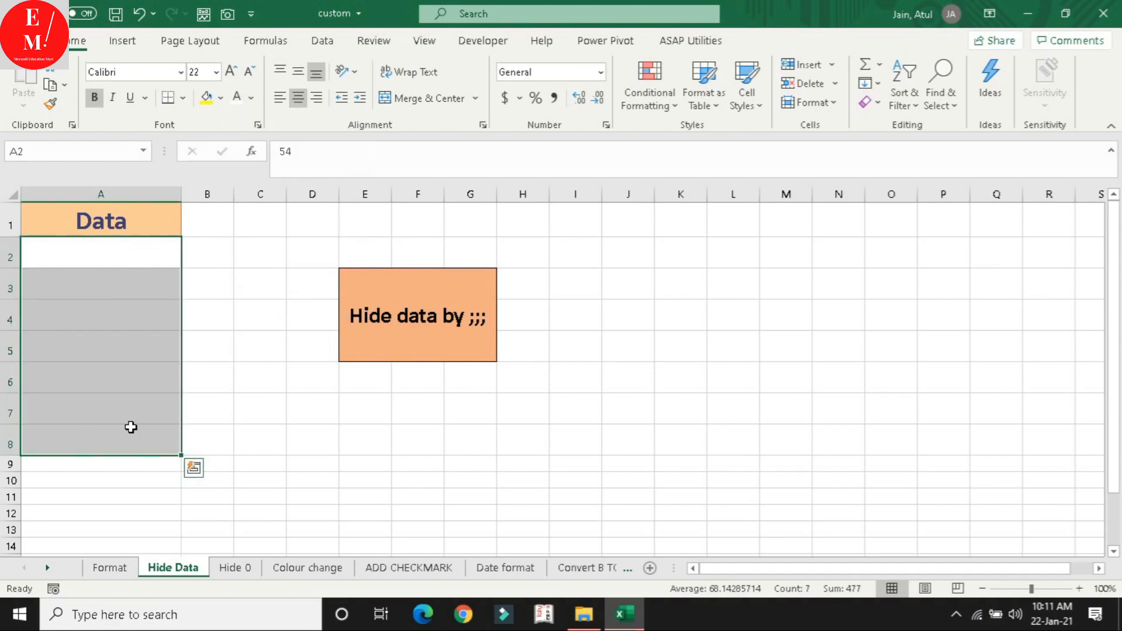
pyautogui.click(220, 98)
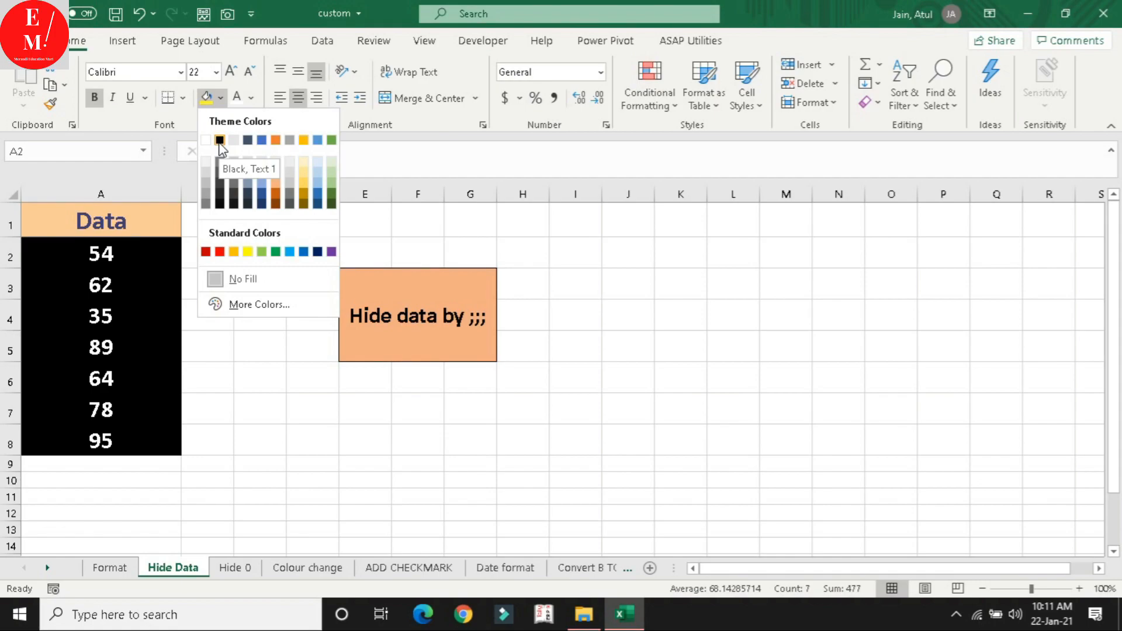
pyautogui.click(215, 278)
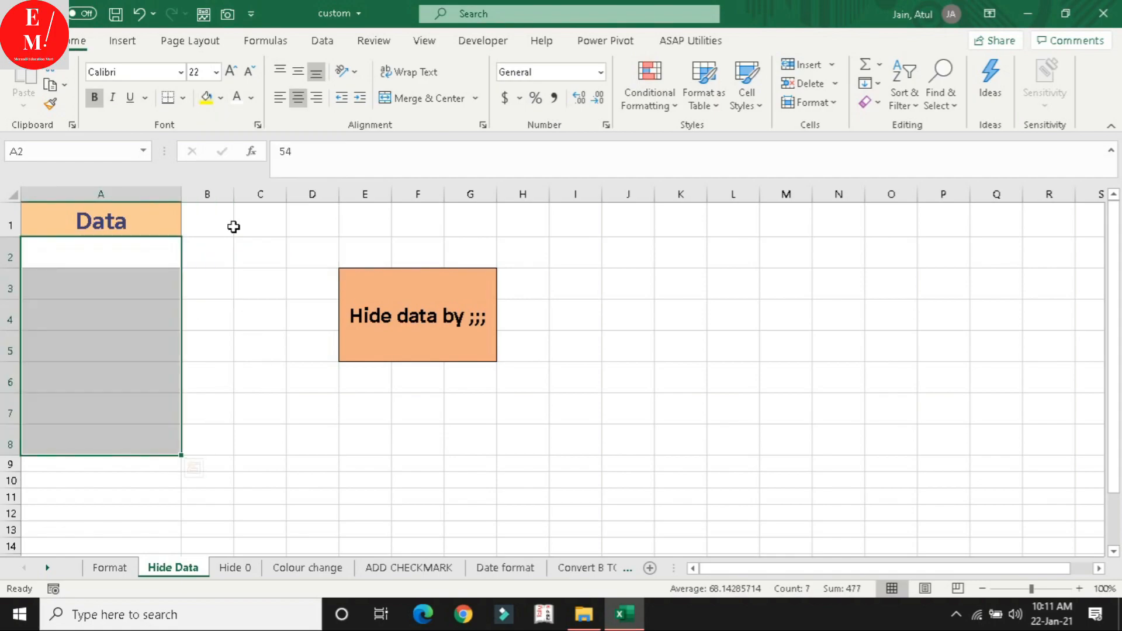
# Set the font colour of the values in A2:A8 back to black and deselect the range.
pyautogui.click(251, 98)
pyautogui.click(253, 165)
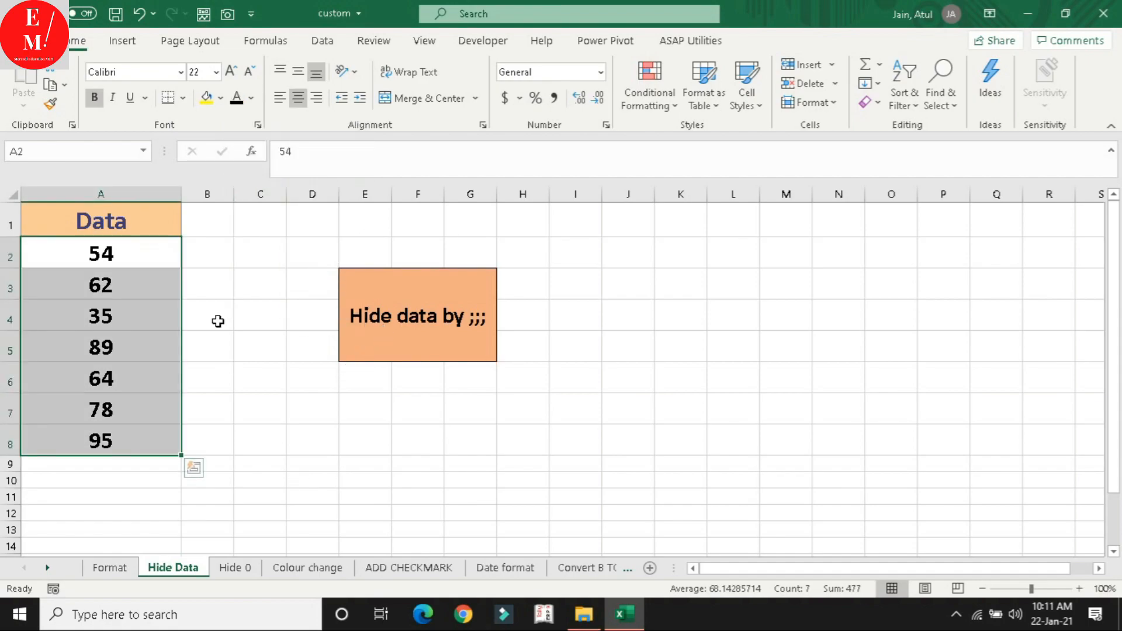
pyautogui.moveTo(155, 253); pyautogui.dragTo(156, 441)
pyautogui.click(488, 435)
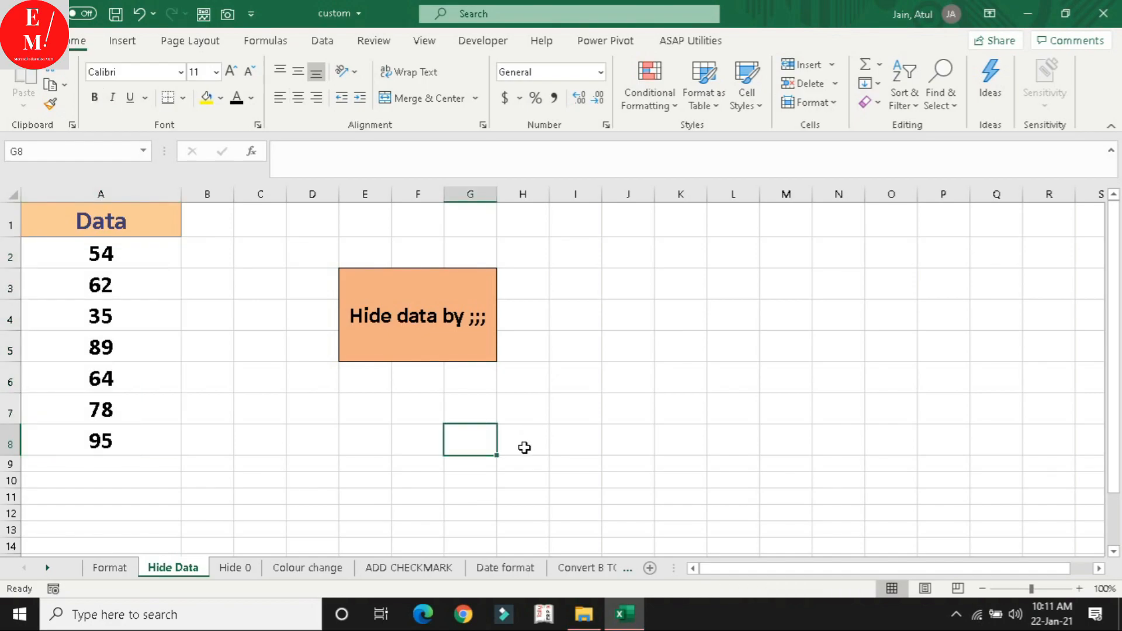
pyautogui.hotkey('ctrl', '1')
pyautogui.moveTo(180, 120); pyautogui.dragTo(637, 117)
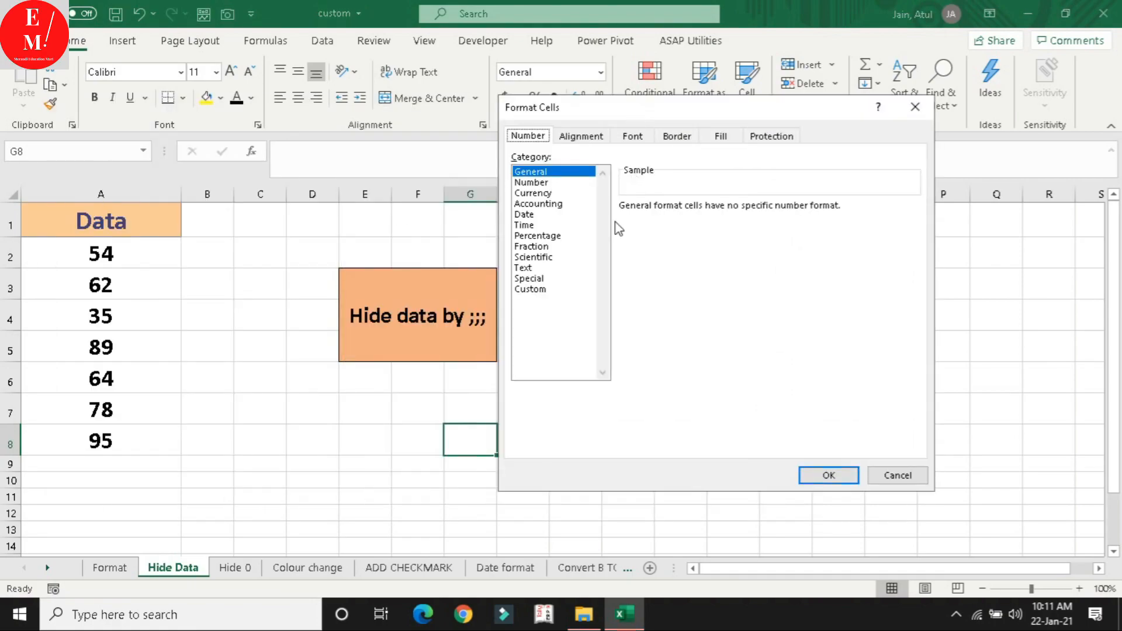
pyautogui.click(529, 289)
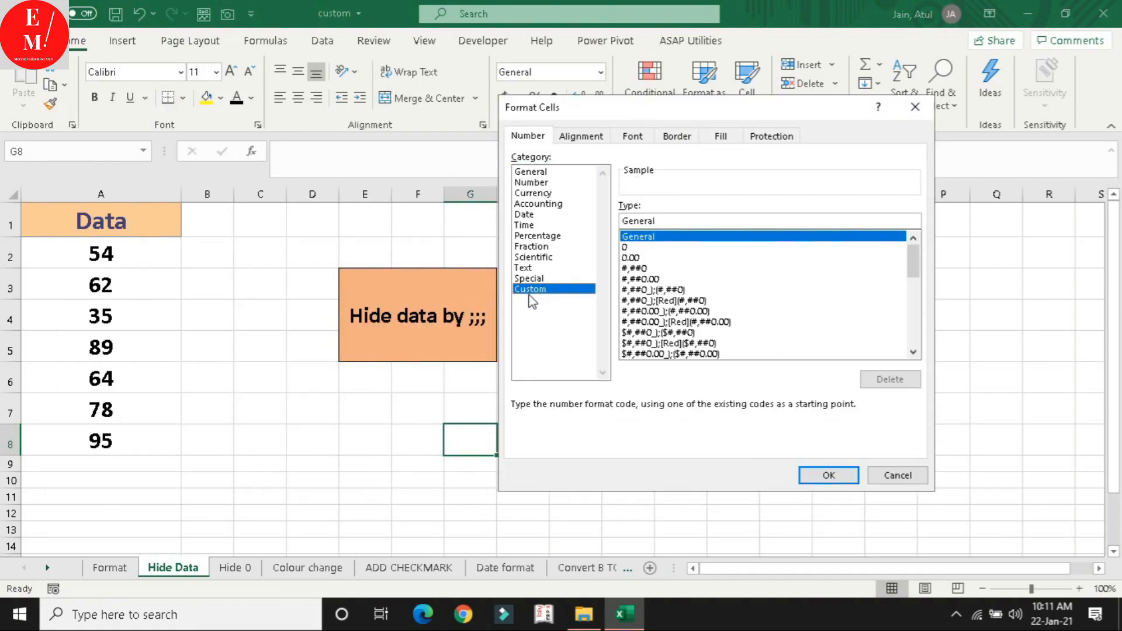
pyautogui.click(679, 221)
pyautogui.doubleClick(673, 220)
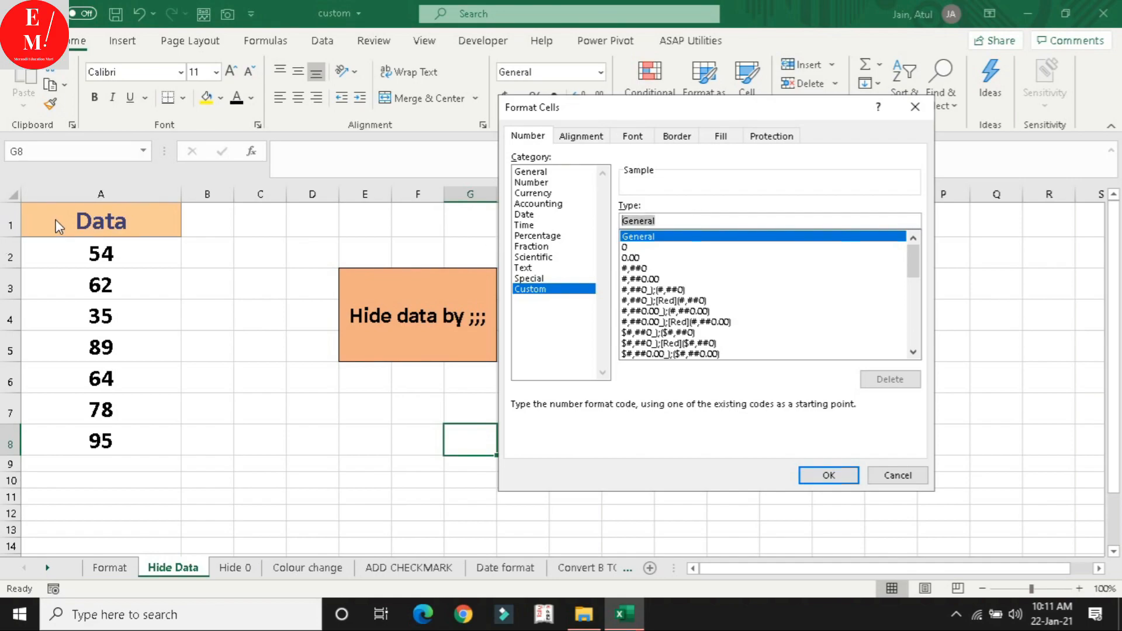
pyautogui.click(908, 476)
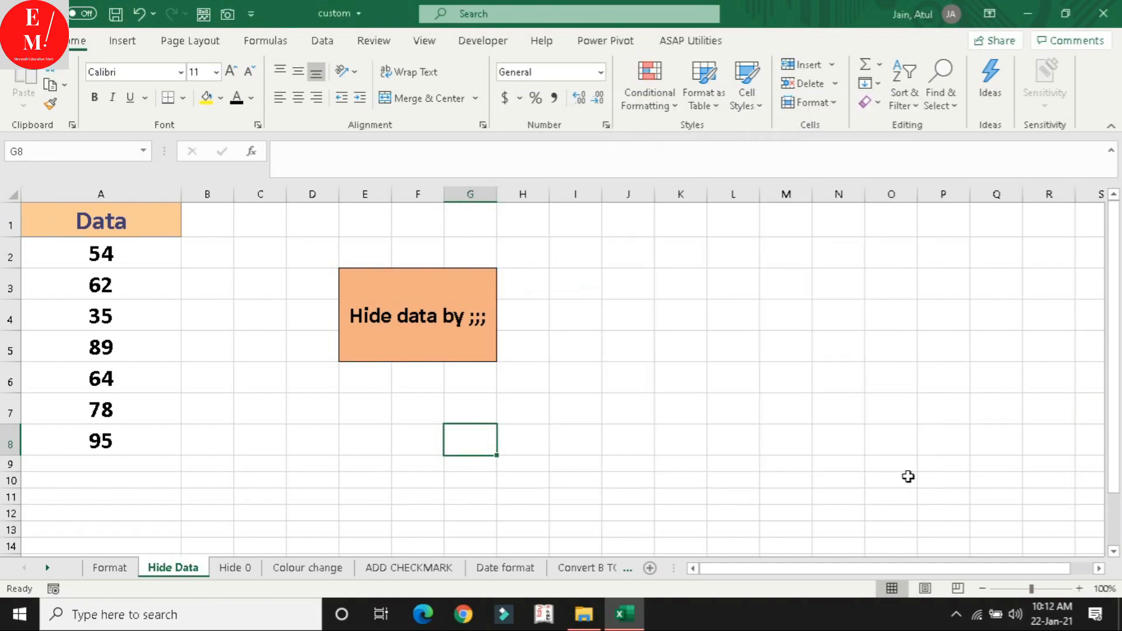
# Apply the custom number format ;;; to A2:A8 to hide the values.
pyautogui.moveTo(122, 251); pyautogui.dragTo(146, 439)
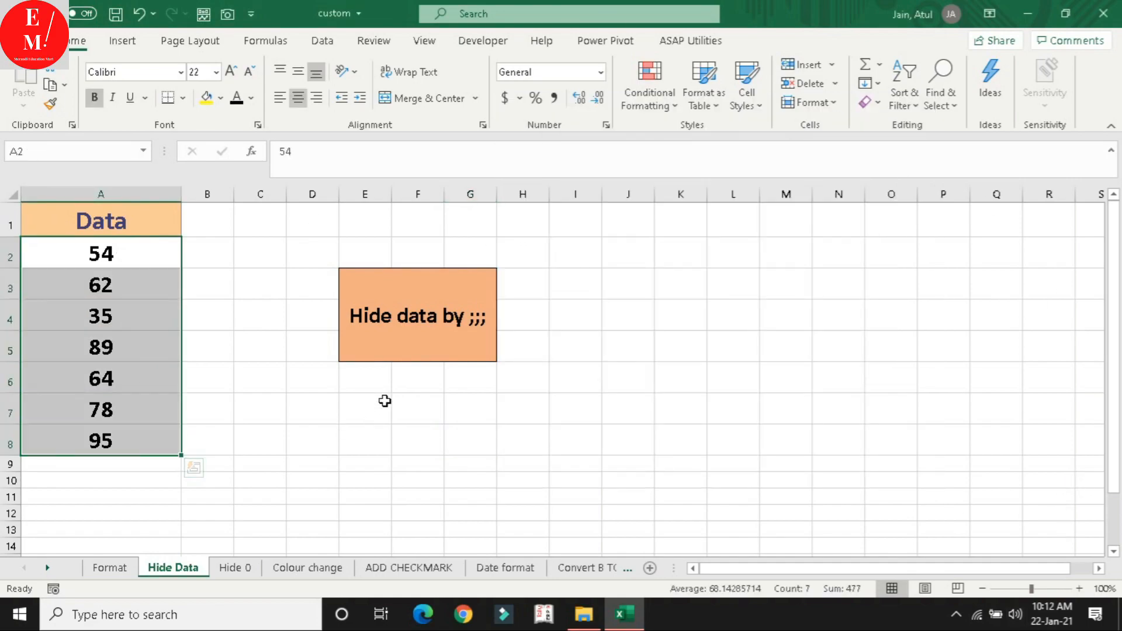
pyautogui.hotkey('ctrl', '1')
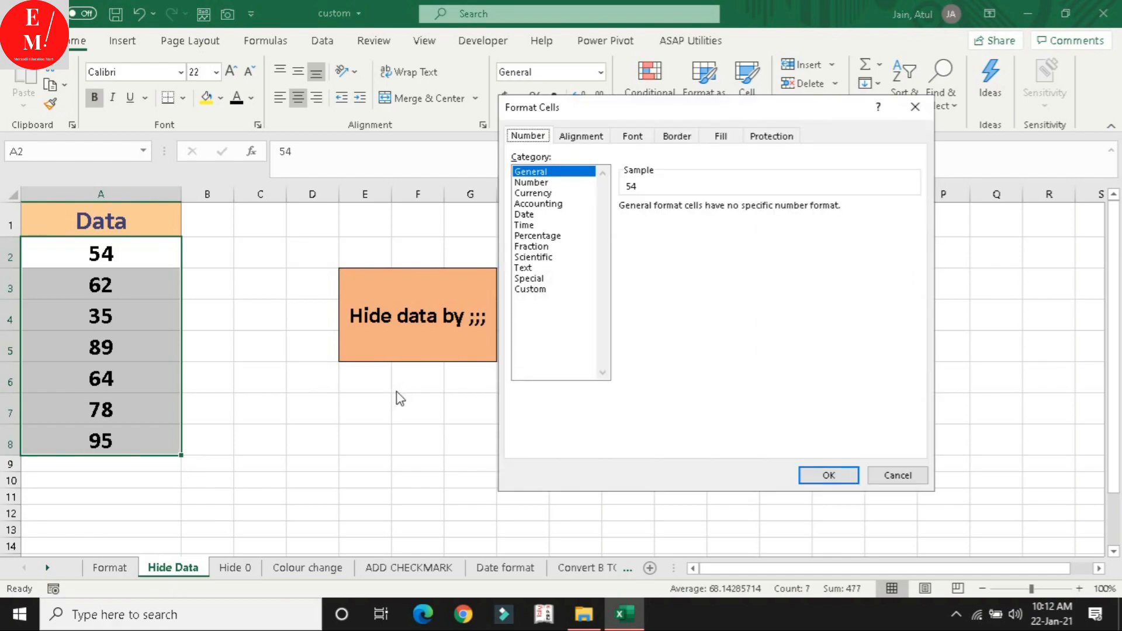
pyautogui.click(529, 288)
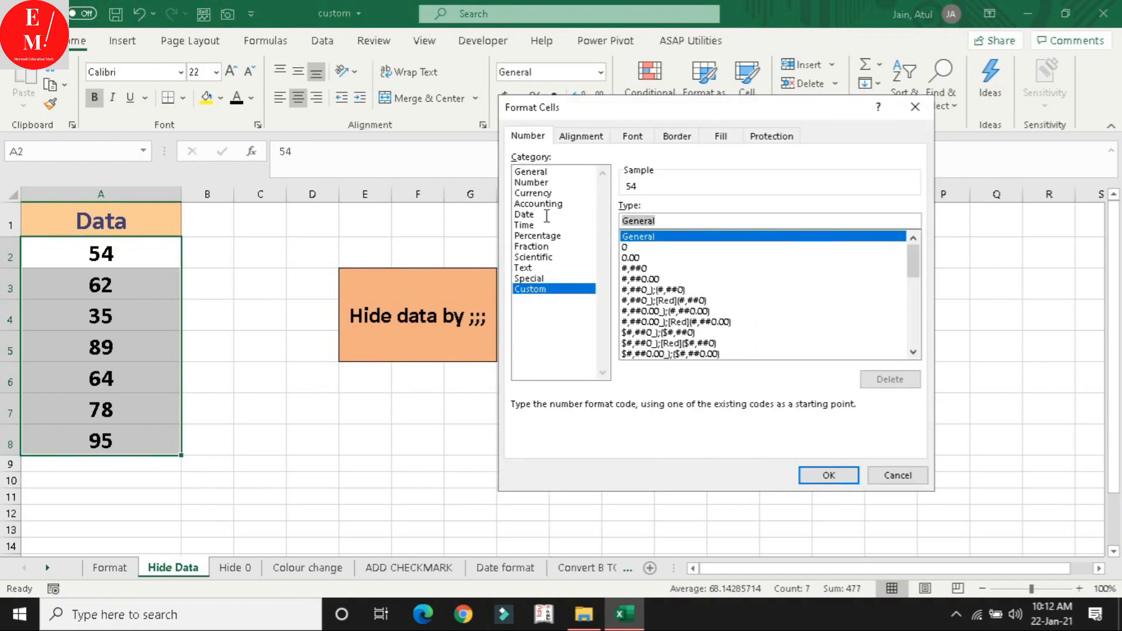
pyautogui.moveTo(675, 113); pyautogui.dragTo(773, 130)
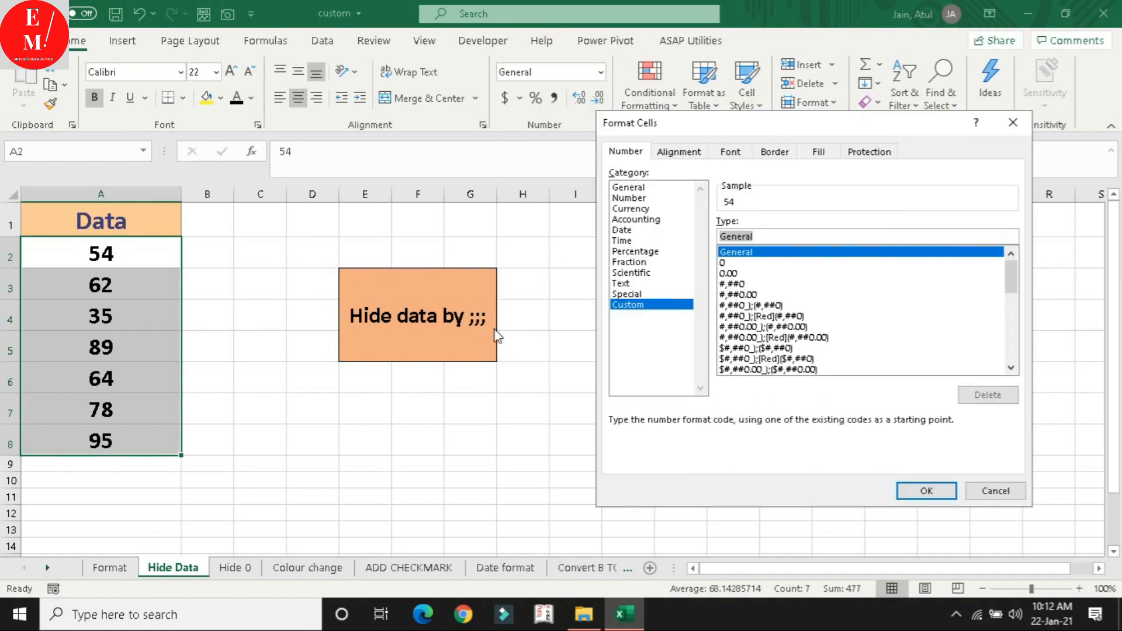
pyautogui.write(';;;')
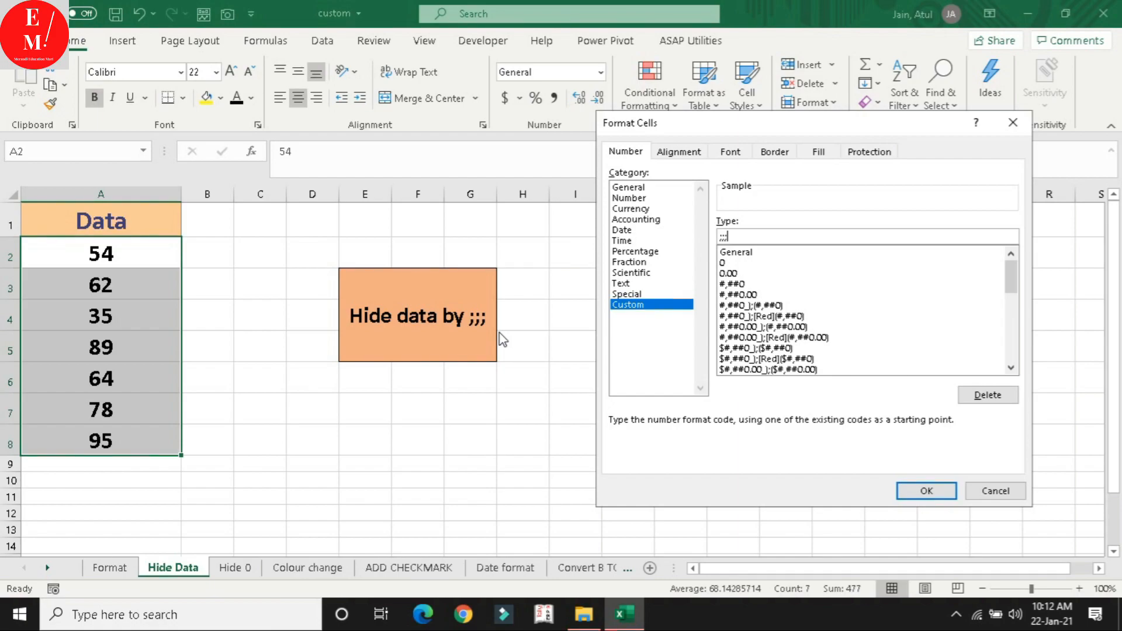
pyautogui.moveTo(730, 236); pyautogui.dragTo(712, 238)
pyautogui.click(925, 492)
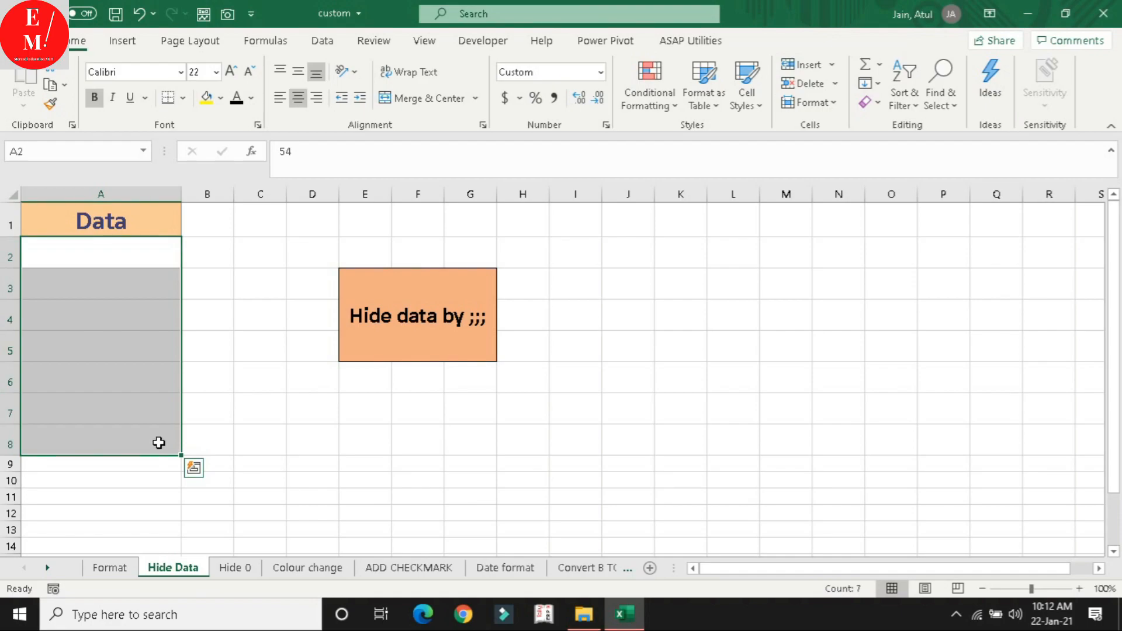
# Preview fill colours on the hidden range A2:A8 without applying any, and inspect the underlying contents of several of its cells.
pyautogui.click(221, 97)
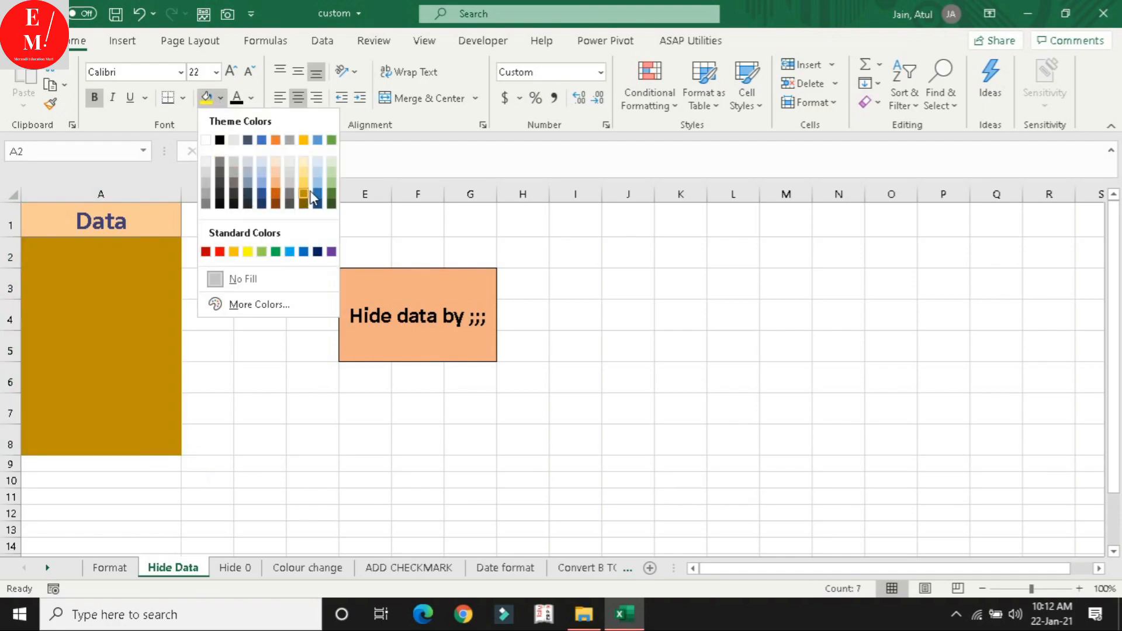
pyautogui.click(259, 403)
pyautogui.click(125, 261)
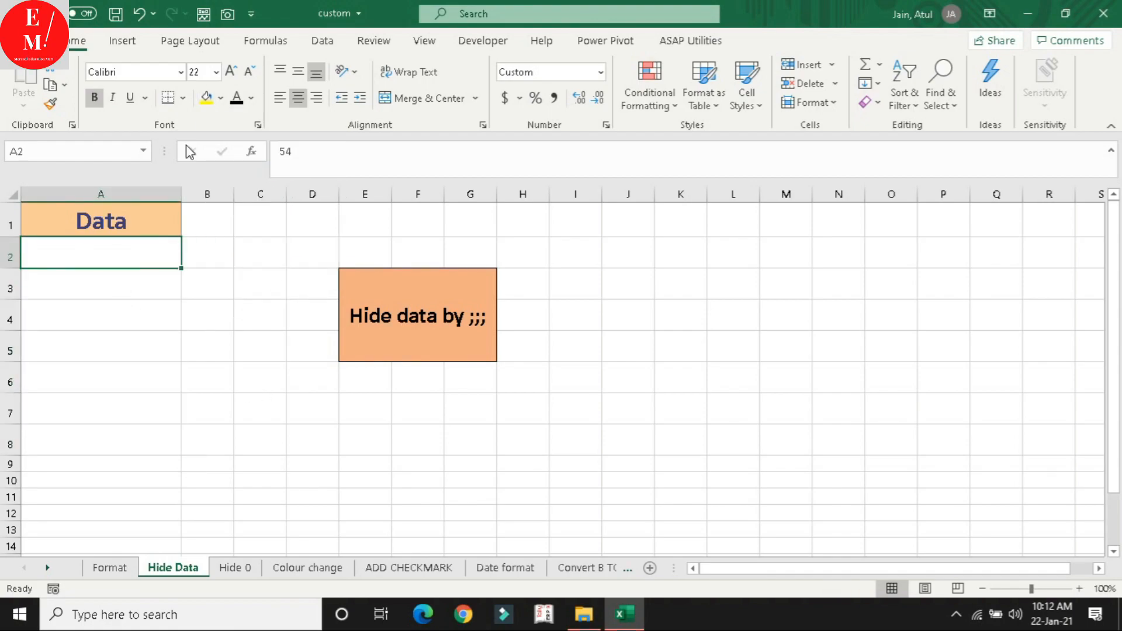
pyautogui.click(300, 162)
pyautogui.press('Return')
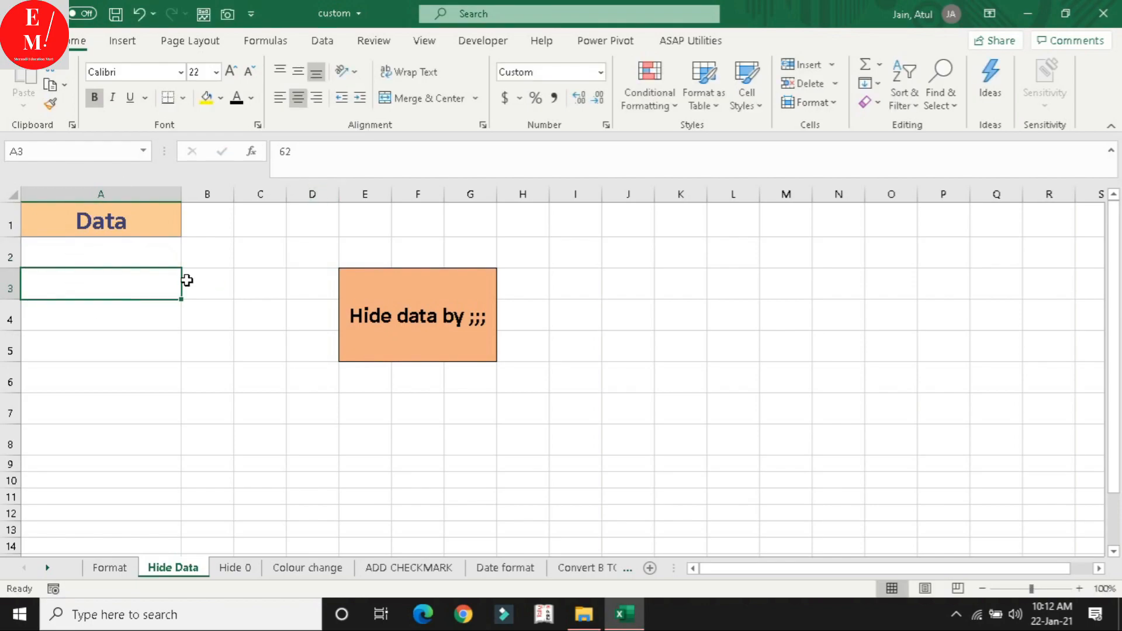
pyautogui.click(300, 153)
pyautogui.press('Return')
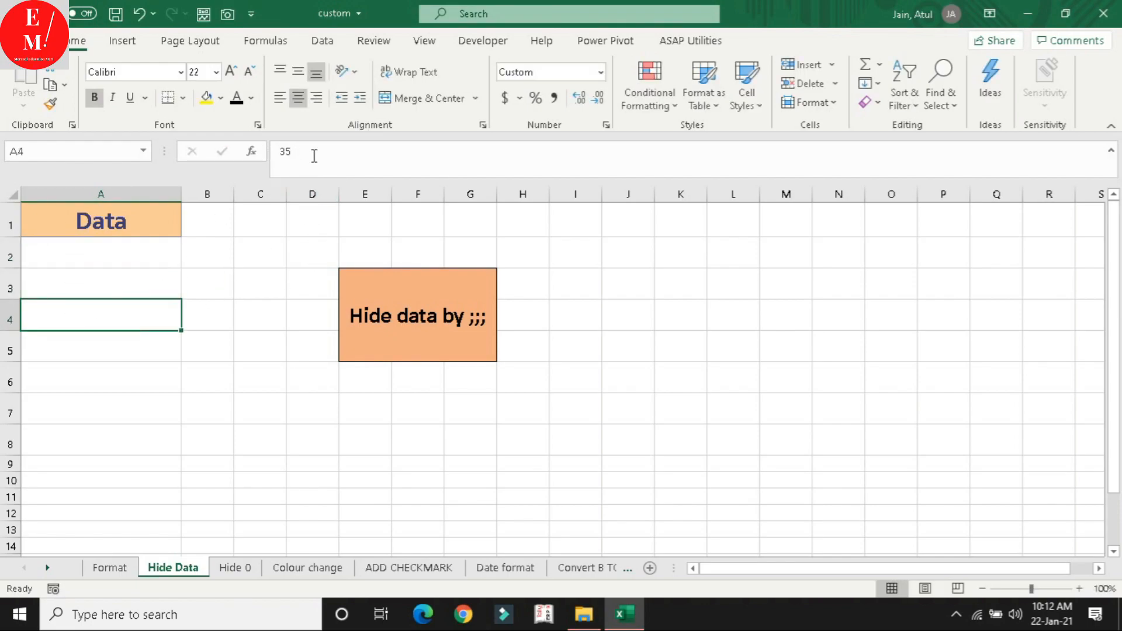
pyautogui.click(314, 156)
pyautogui.click(148, 383)
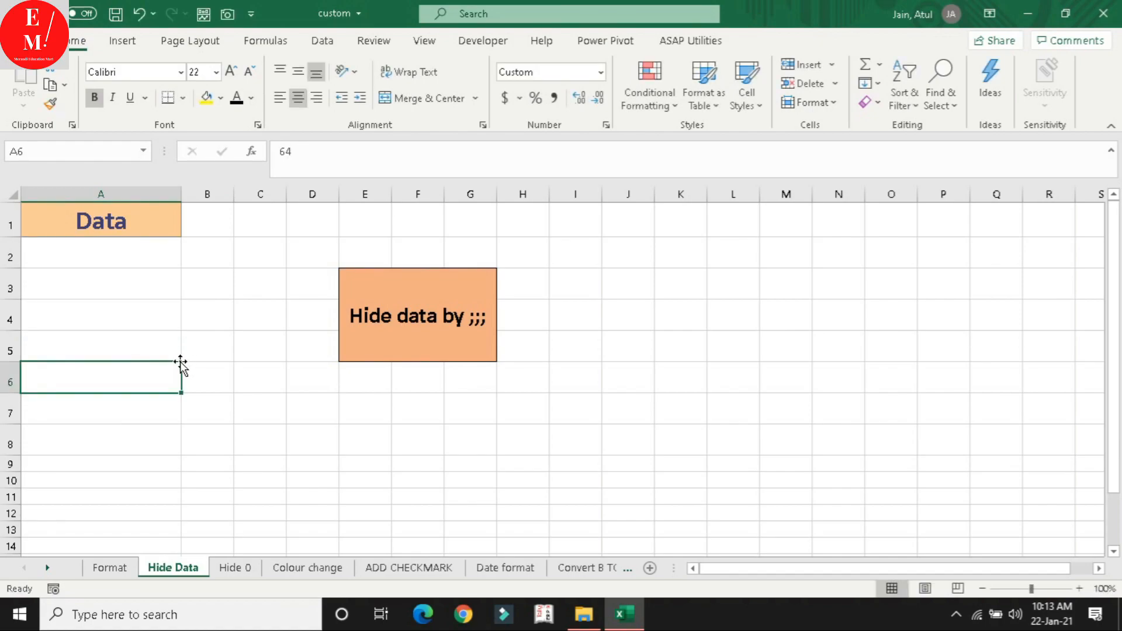
pyautogui.click(130, 263)
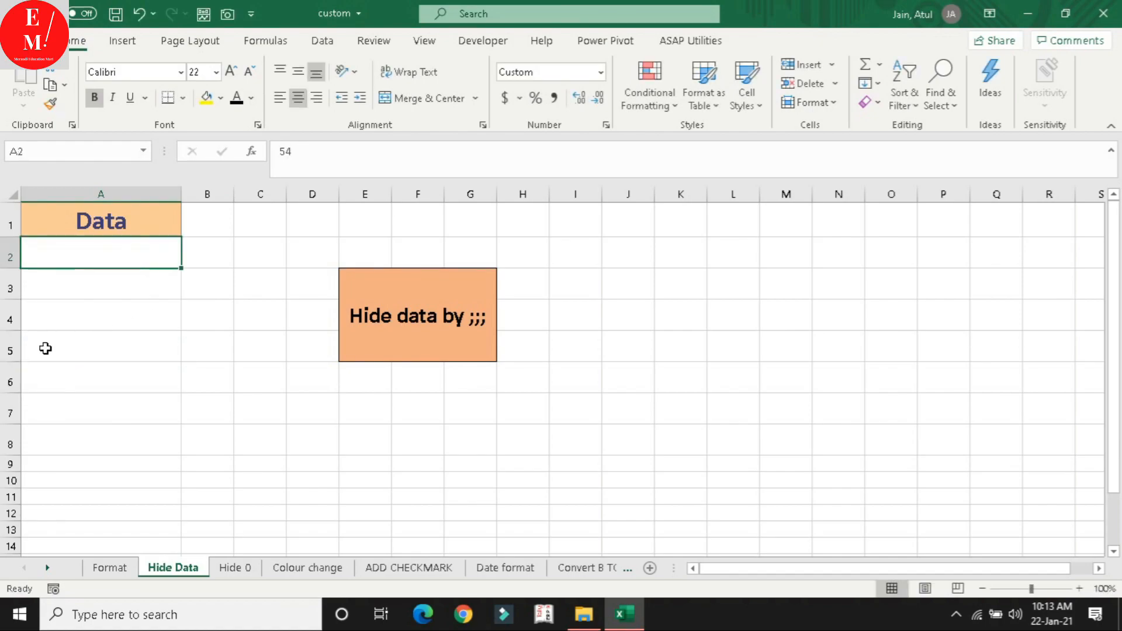
pyautogui.click(444, 318)
pyautogui.click(159, 264)
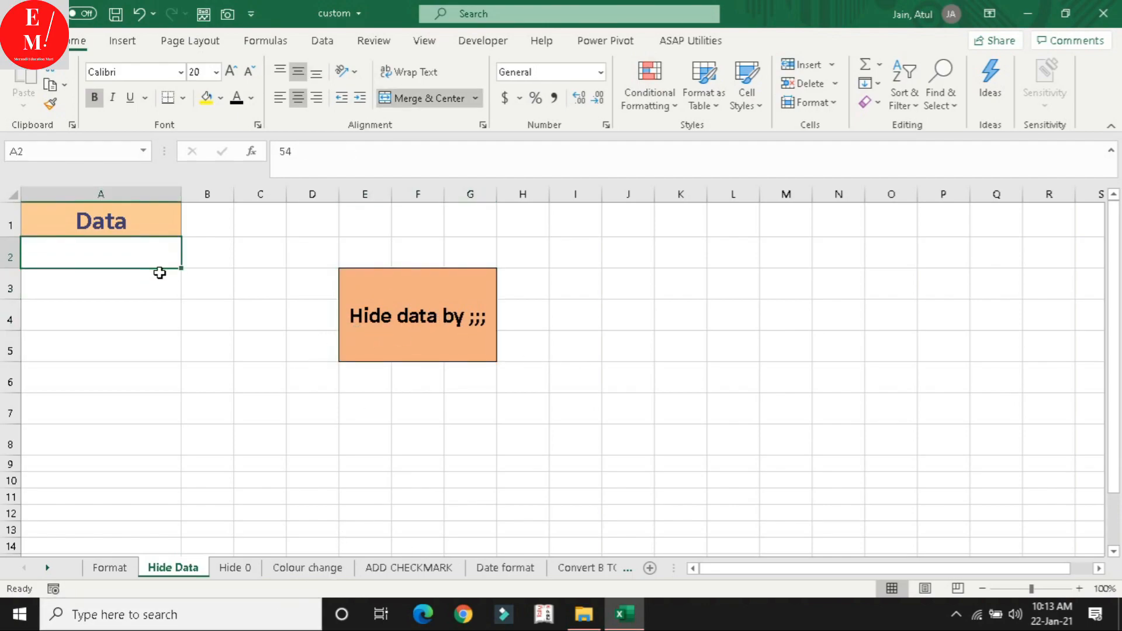
pyautogui.moveTo(159, 272); pyautogui.dragTo(163, 446)
pyautogui.click(243, 454)
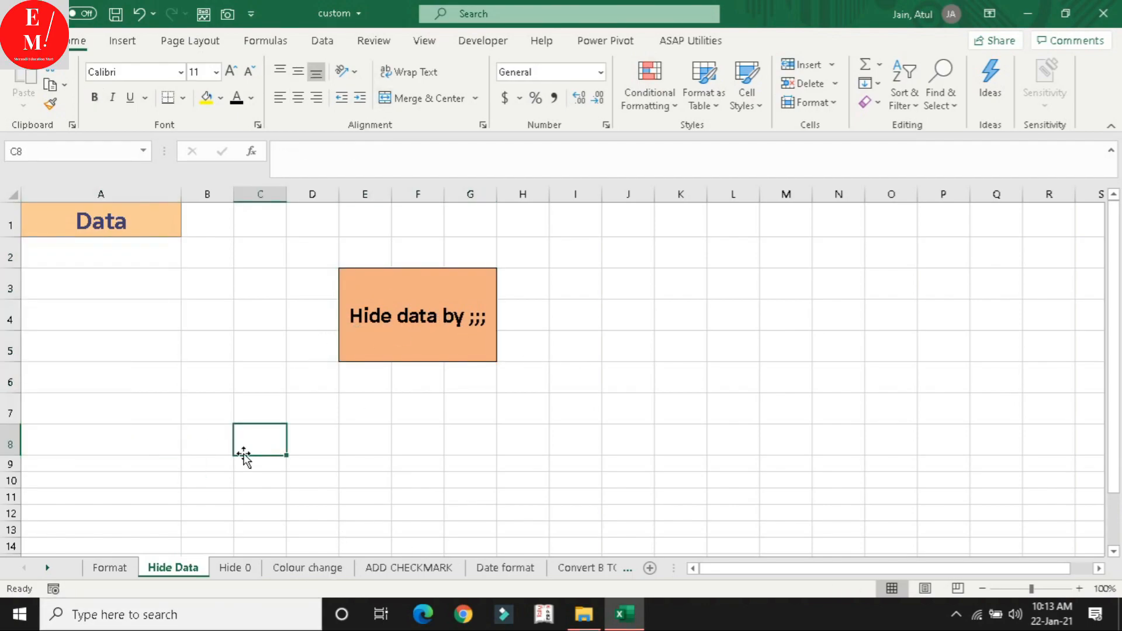
# Copy the General;General;General;General; text from the Format sheet into cell G8 of the Hide 0 sheet.
pyautogui.click(246, 568)
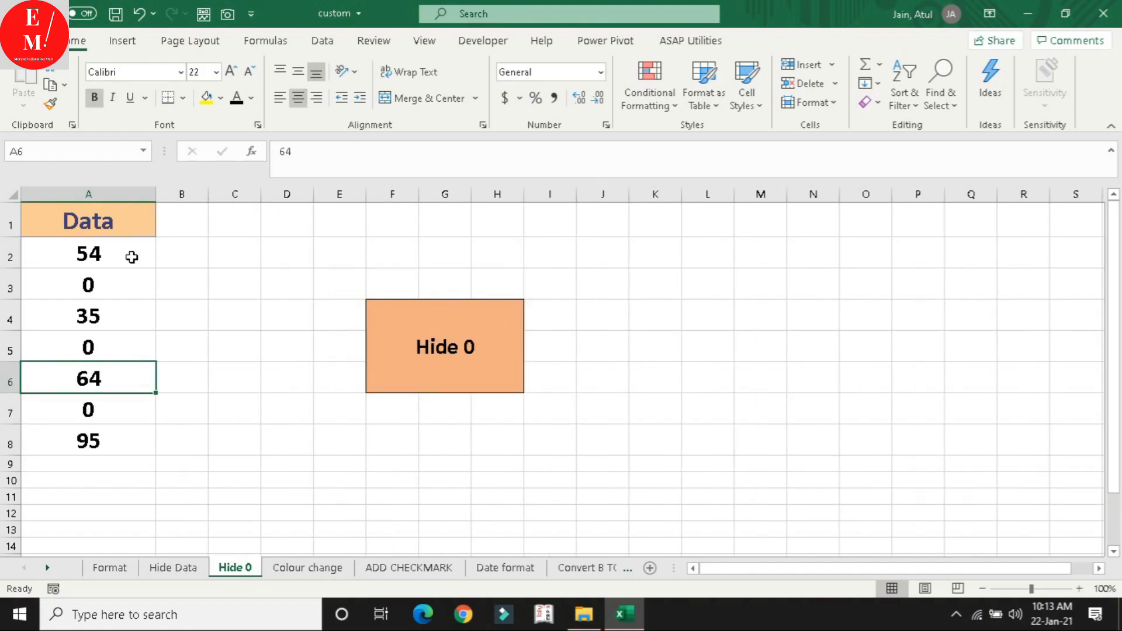
pyautogui.moveTo(111, 260); pyautogui.dragTo(111, 431)
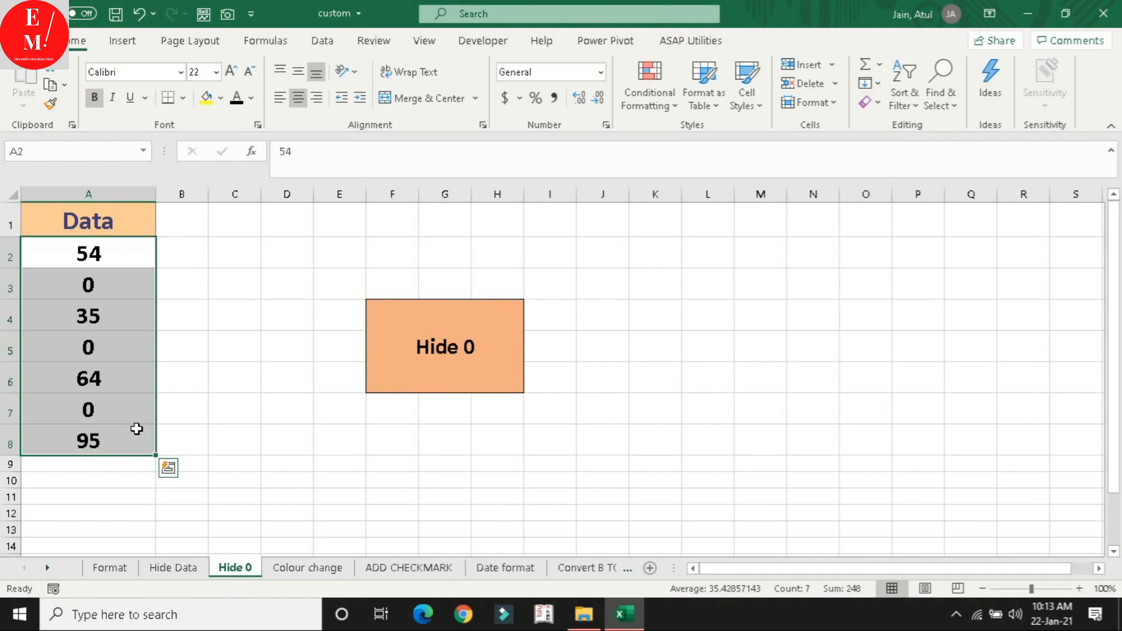
pyautogui.click(109, 568)
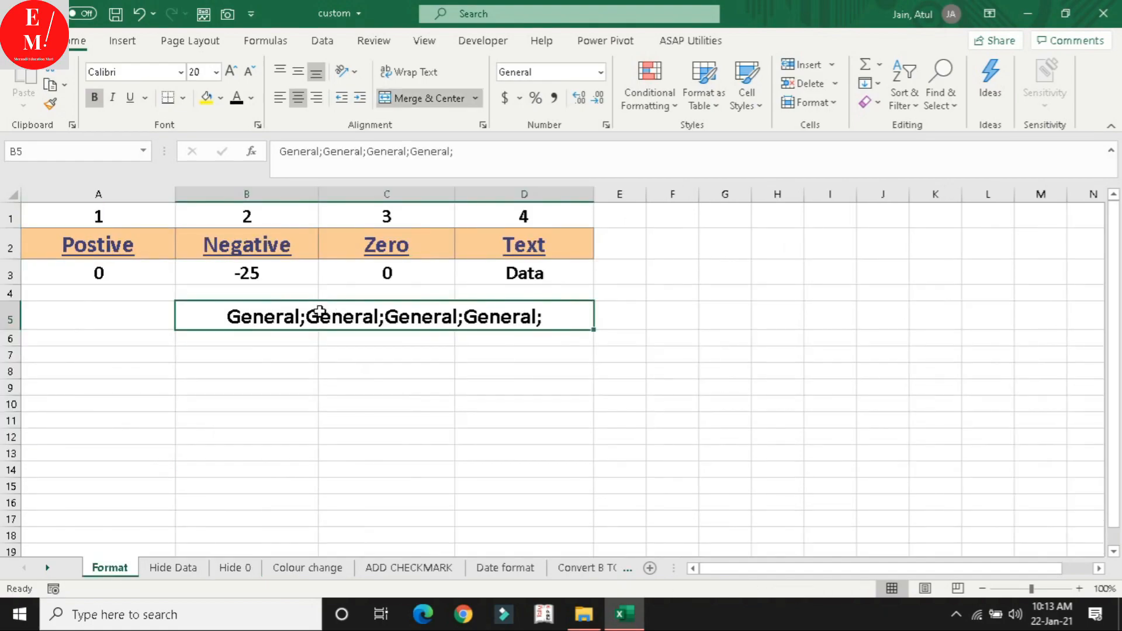
pyautogui.hotkey('ctrl', 'c')
pyautogui.click(235, 567)
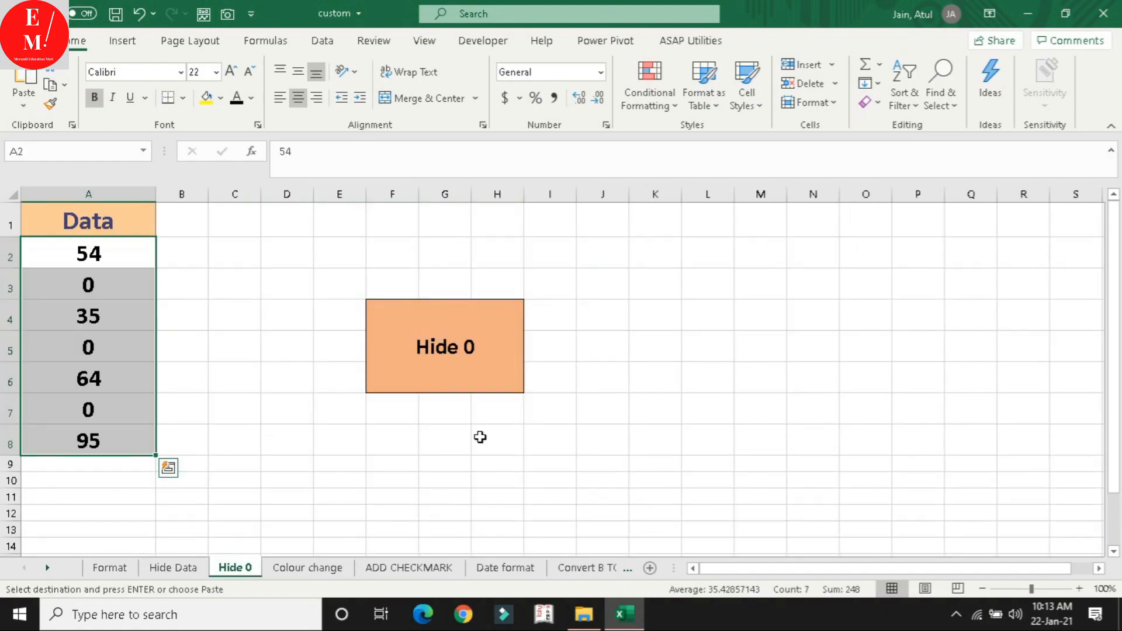
pyautogui.click(479, 438)
pyautogui.click(462, 433)
pyautogui.hotkey('ctrl', 'v')
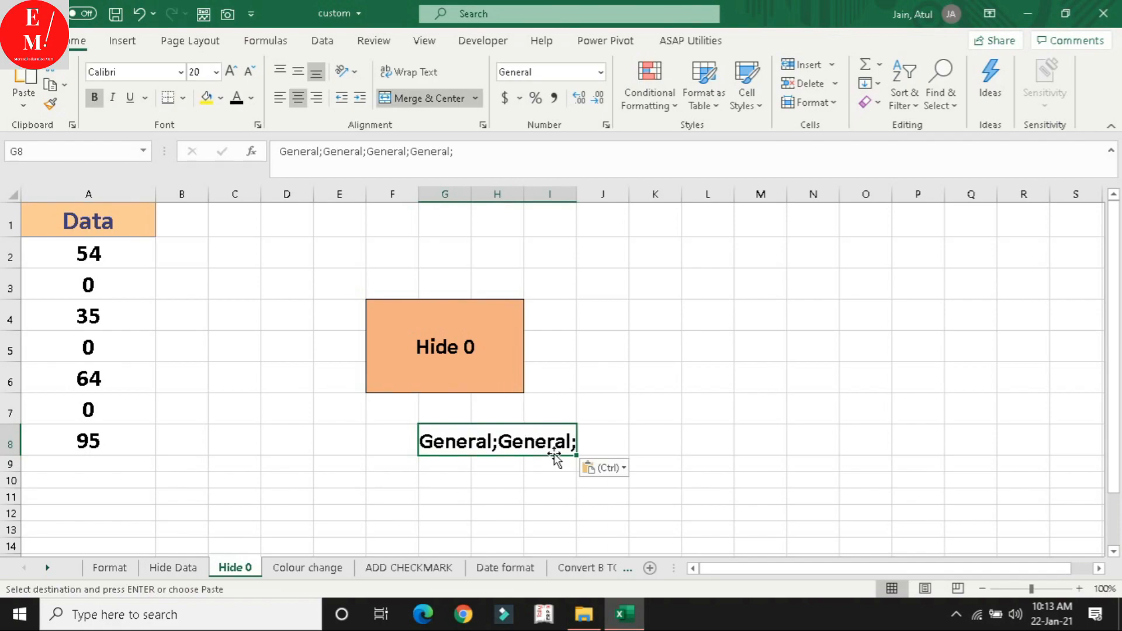
# Unmerge the pasted cell G8:I8 so its full format text can spill across row 8.
pyautogui.doubleClick(577, 192)
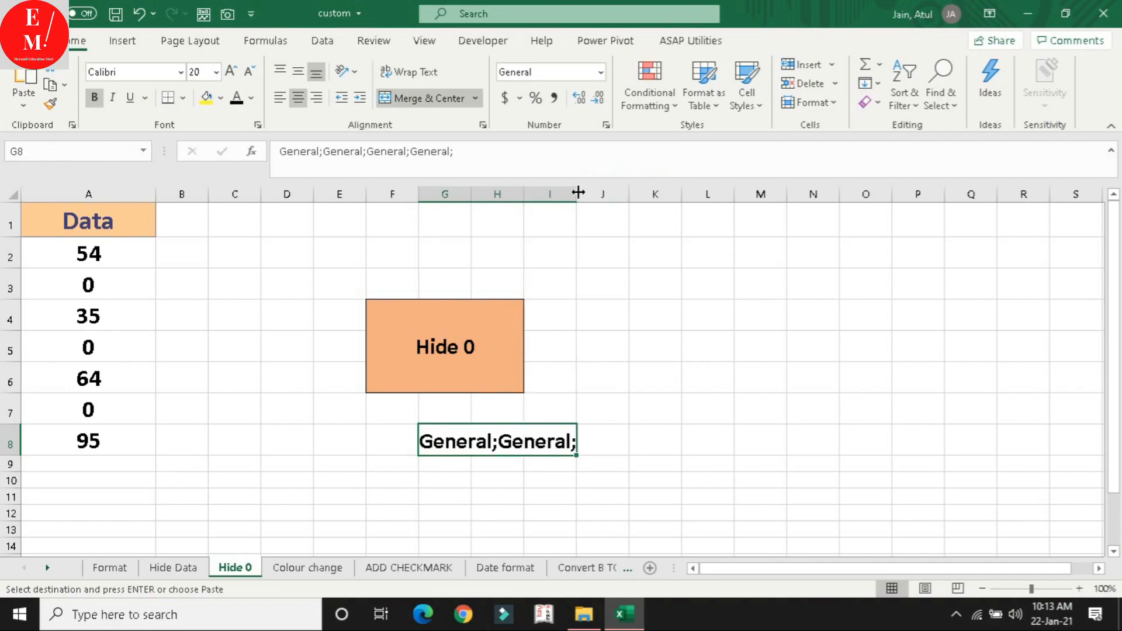
pyautogui.click(430, 96)
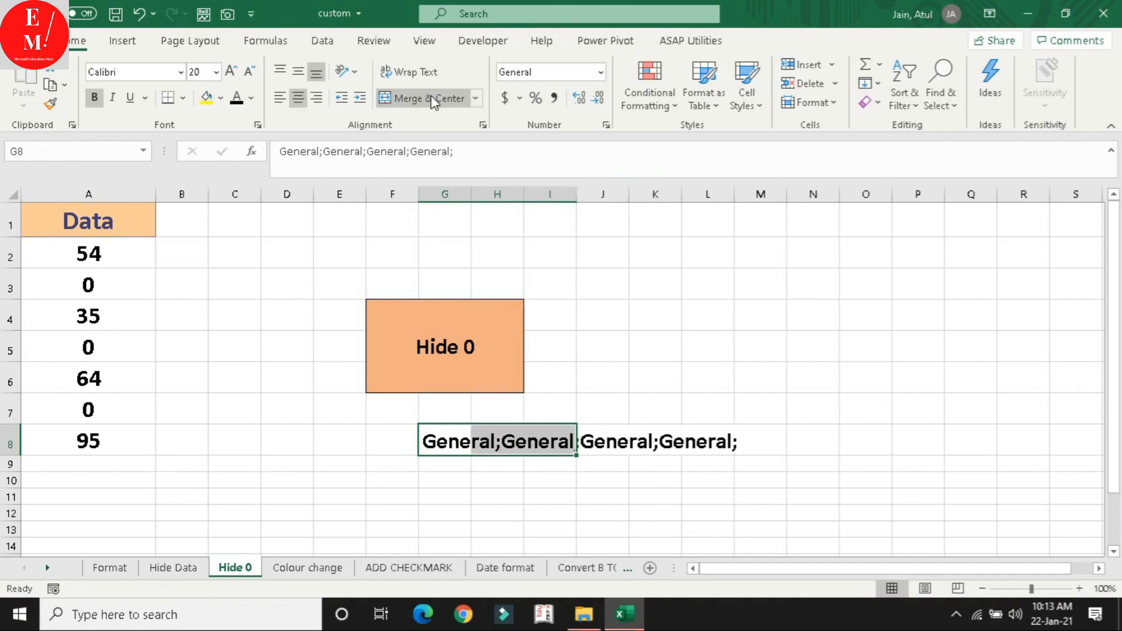
pyautogui.click(728, 526)
pyautogui.click(471, 450)
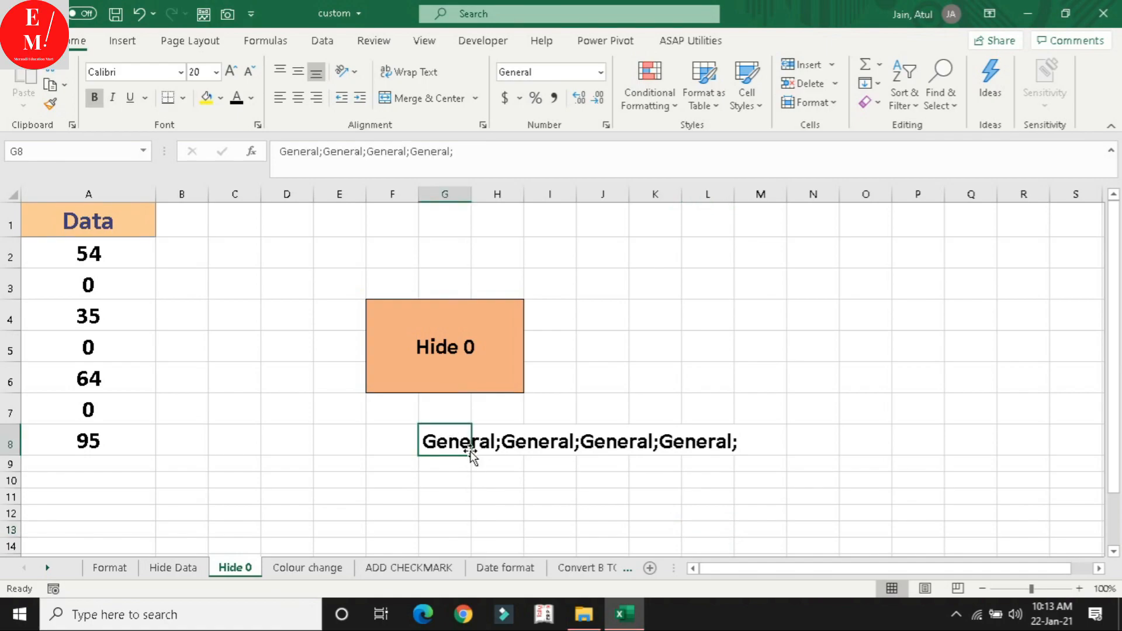
pyautogui.click(529, 445)
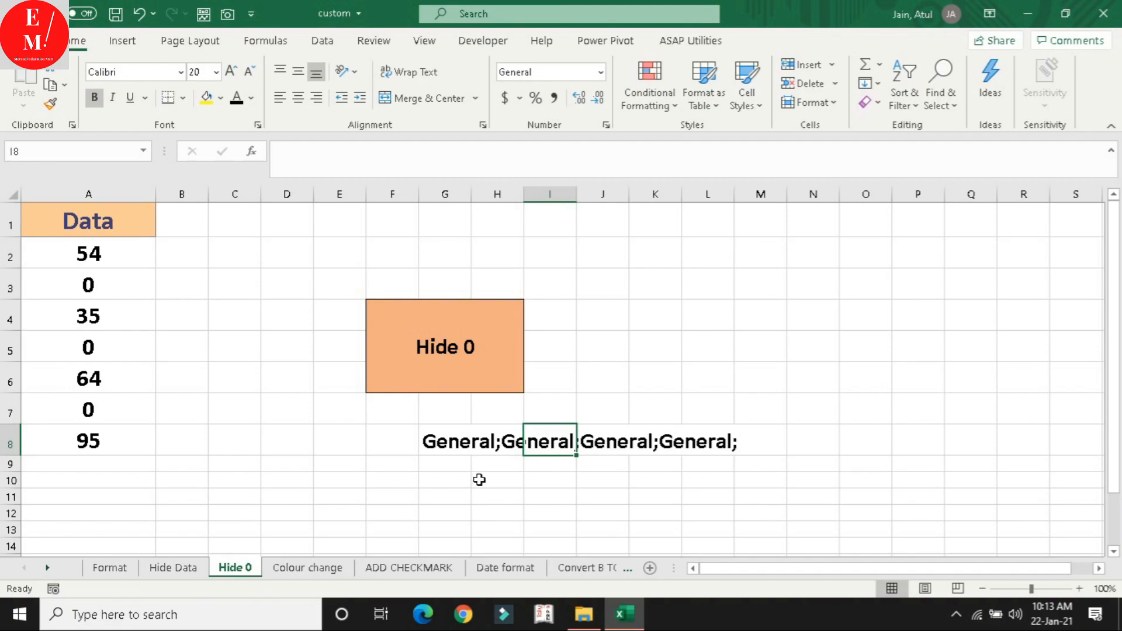
pyautogui.click(622, 437)
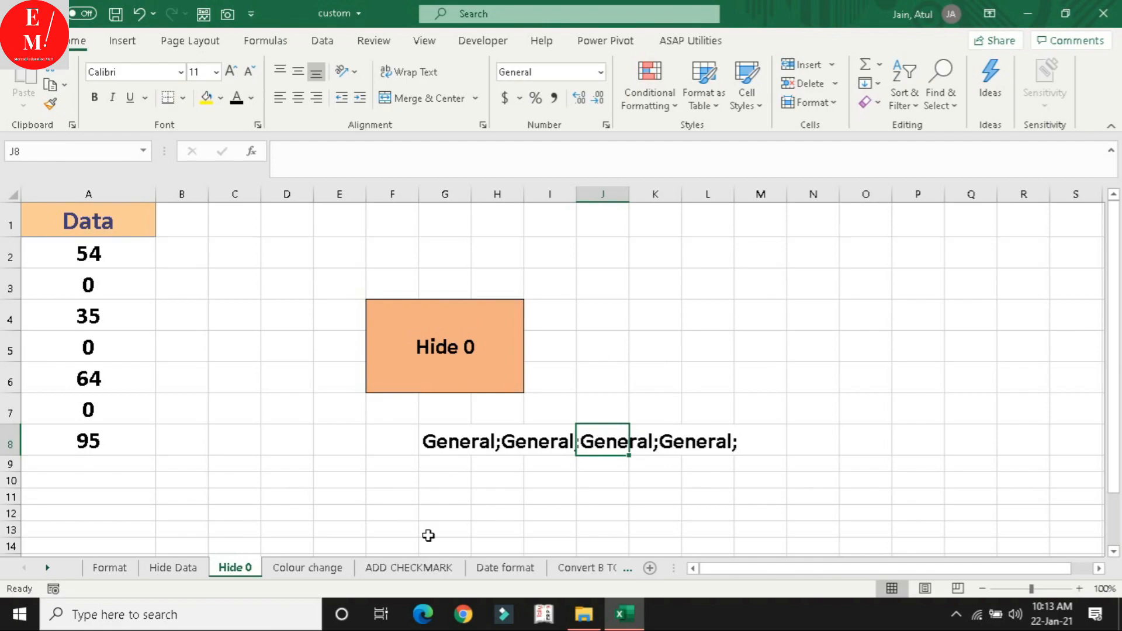
# Apply the custom number format General;General;;General to A2:A8 to hide the zeros, and deselect the range.
pyautogui.moveTo(87, 253); pyautogui.dragTo(94, 445)
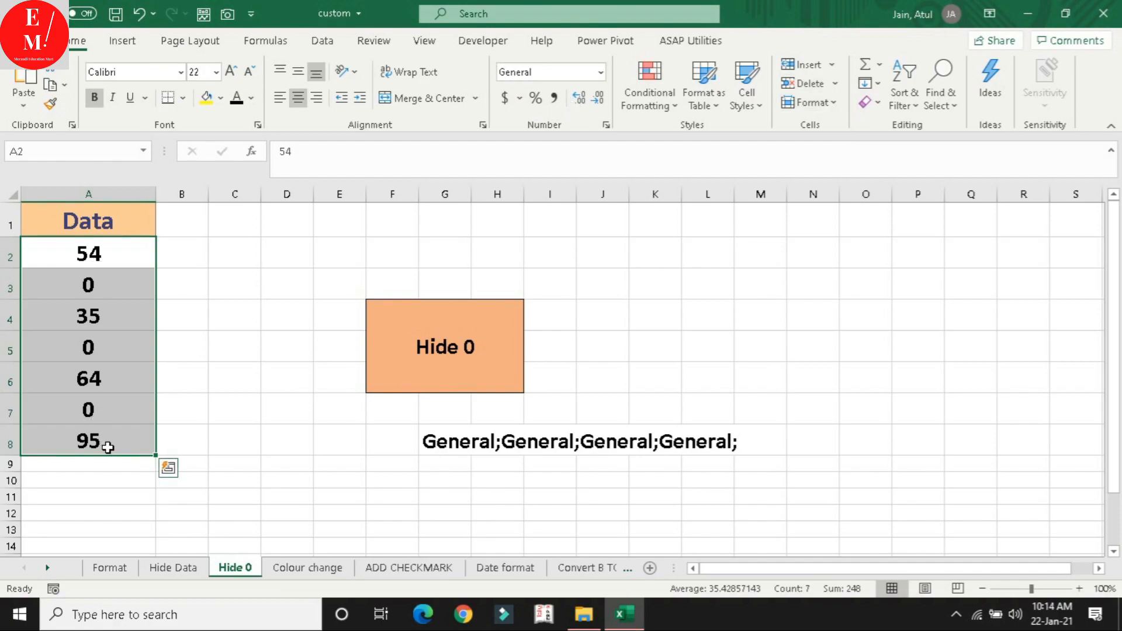
pyautogui.hotkey('ctrl', '1')
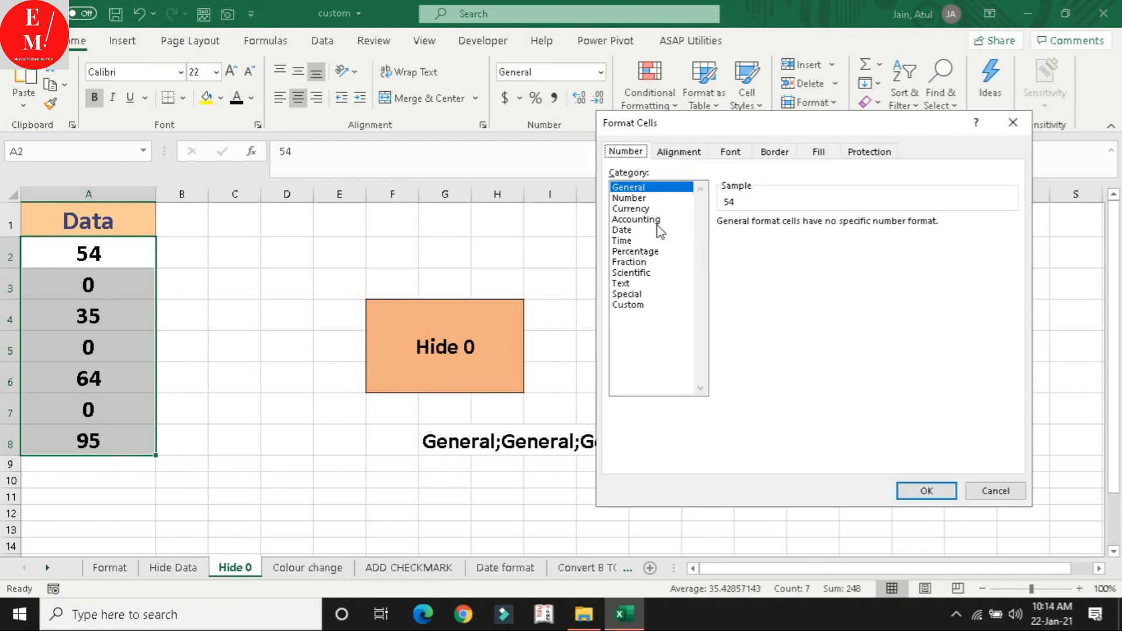
pyautogui.click(628, 305)
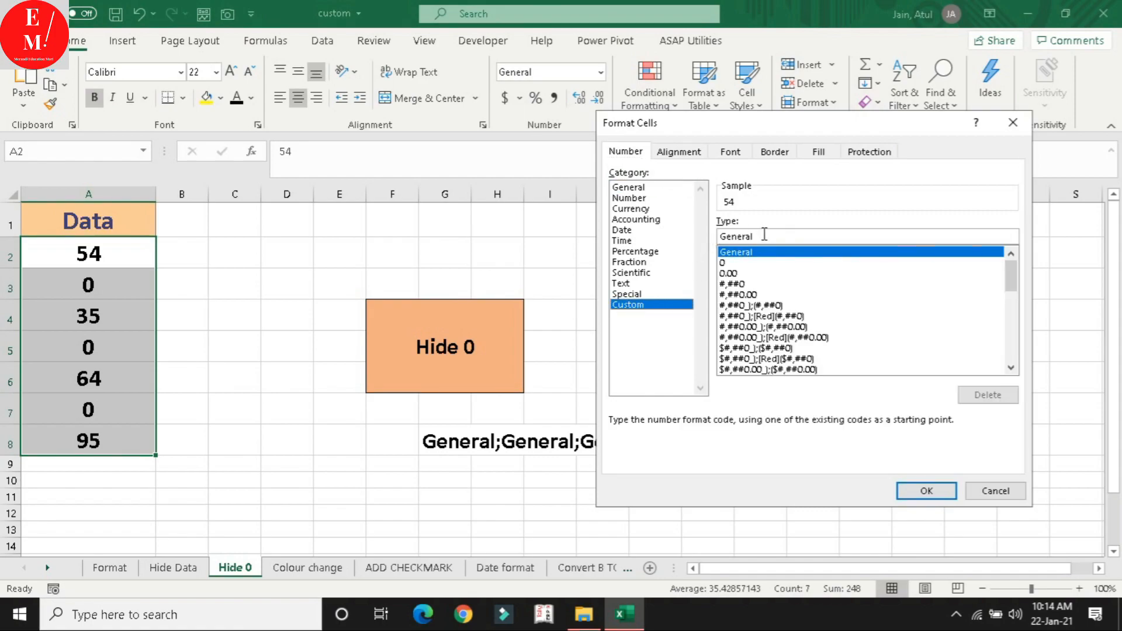
pyautogui.moveTo(771, 236); pyautogui.dragTo(44, 276)
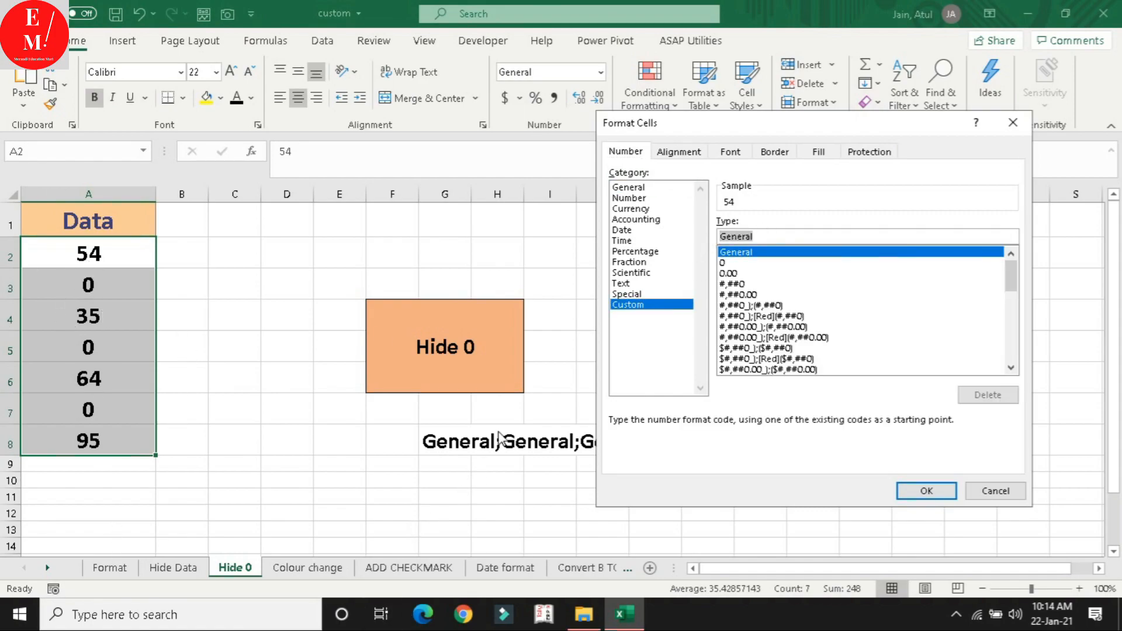
pyautogui.click(783, 237)
pyautogui.write(';')
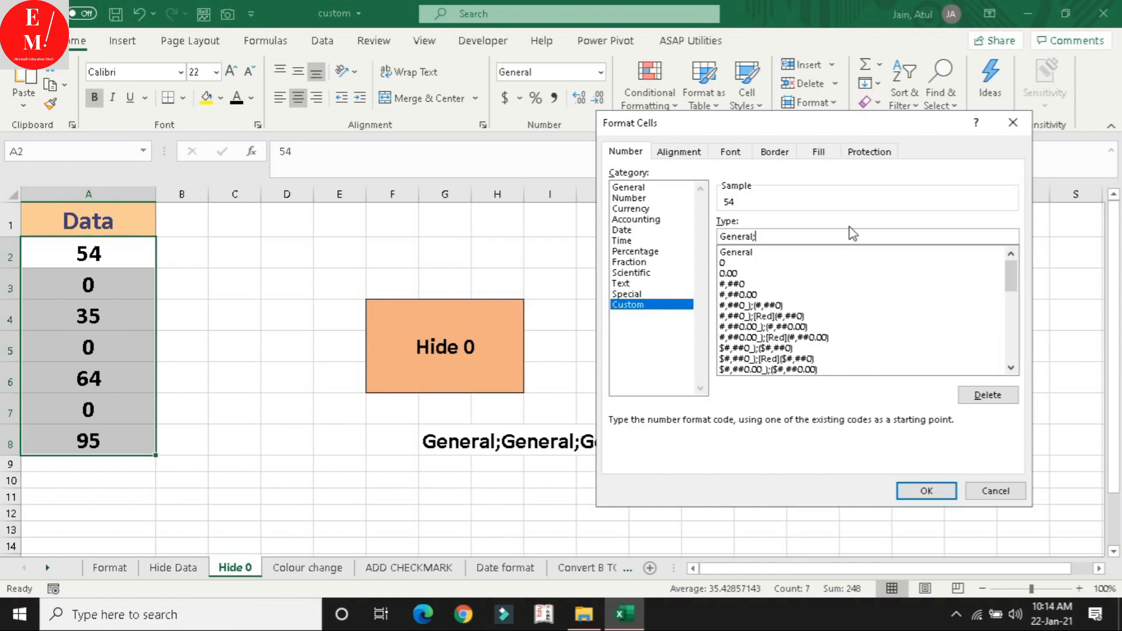
pyautogui.moveTo(757, 236); pyautogui.dragTo(718, 240)
pyautogui.click(784, 235)
pyautogui.hotkey('ctrl', 'v')
pyautogui.write(';General;')
pyautogui.press('BackSpace')
pyautogui.moveTo(831, 236); pyautogui.dragTo(718, 236)
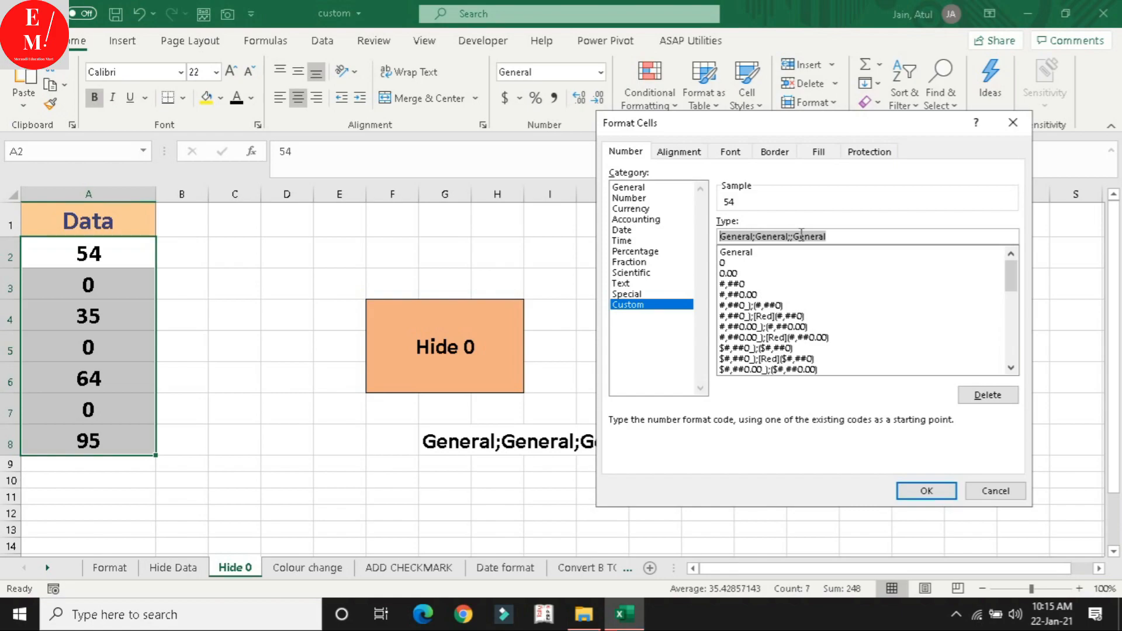
pyautogui.click(927, 491)
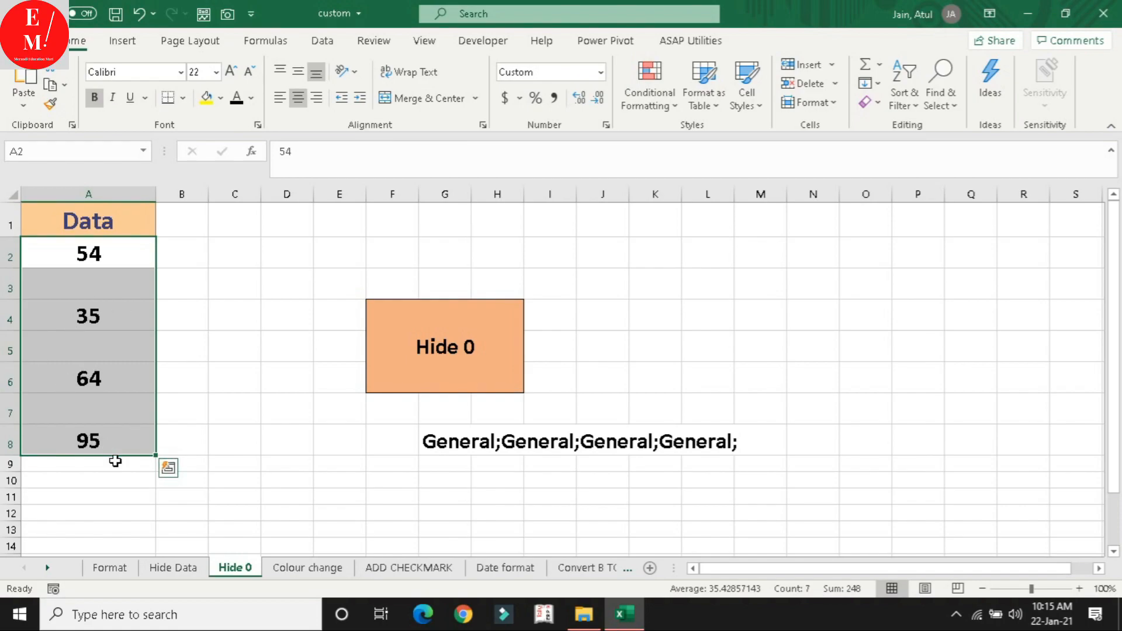
pyautogui.click(180, 377)
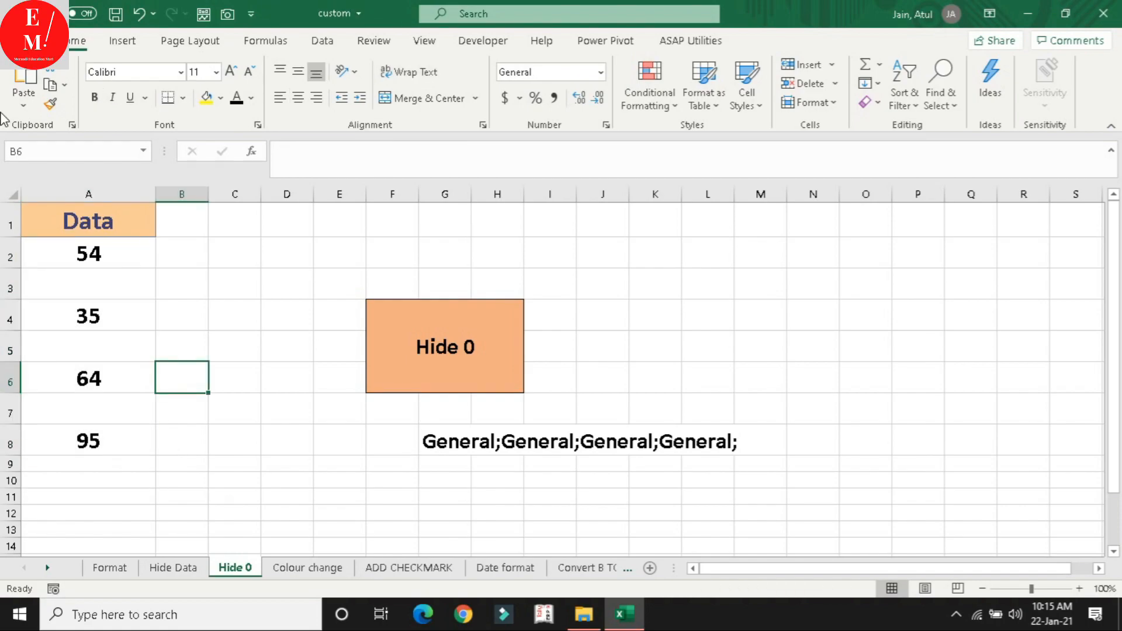
# On the Colour change sheet, apply the custom number format General;[Red]-General;General;General to A2:A8.
pyautogui.click(307, 567)
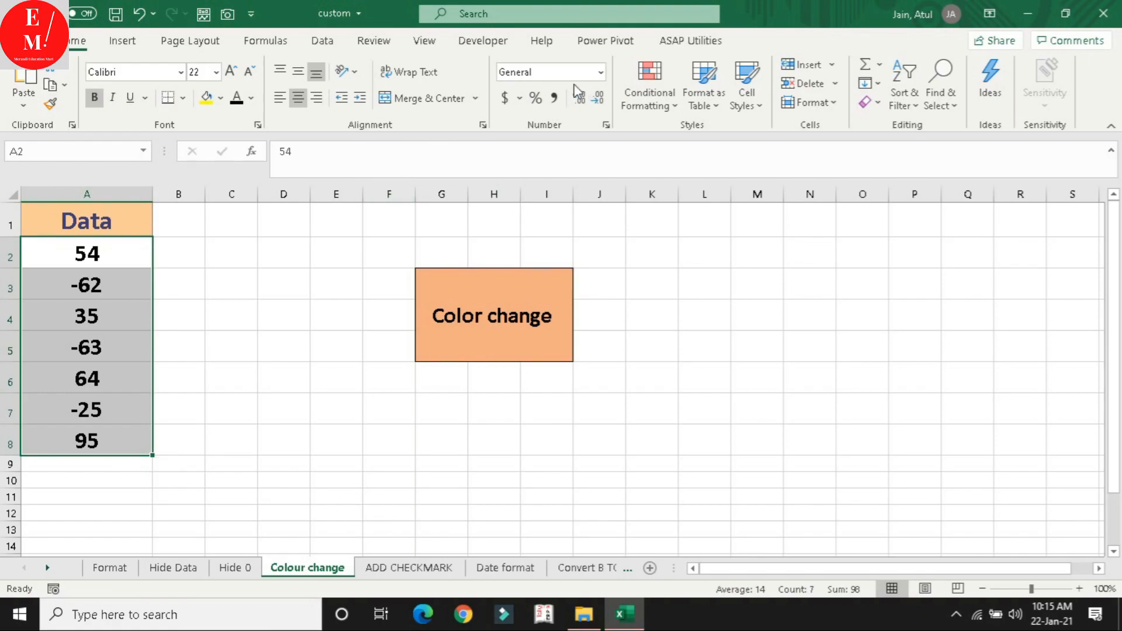
pyautogui.click(546, 440)
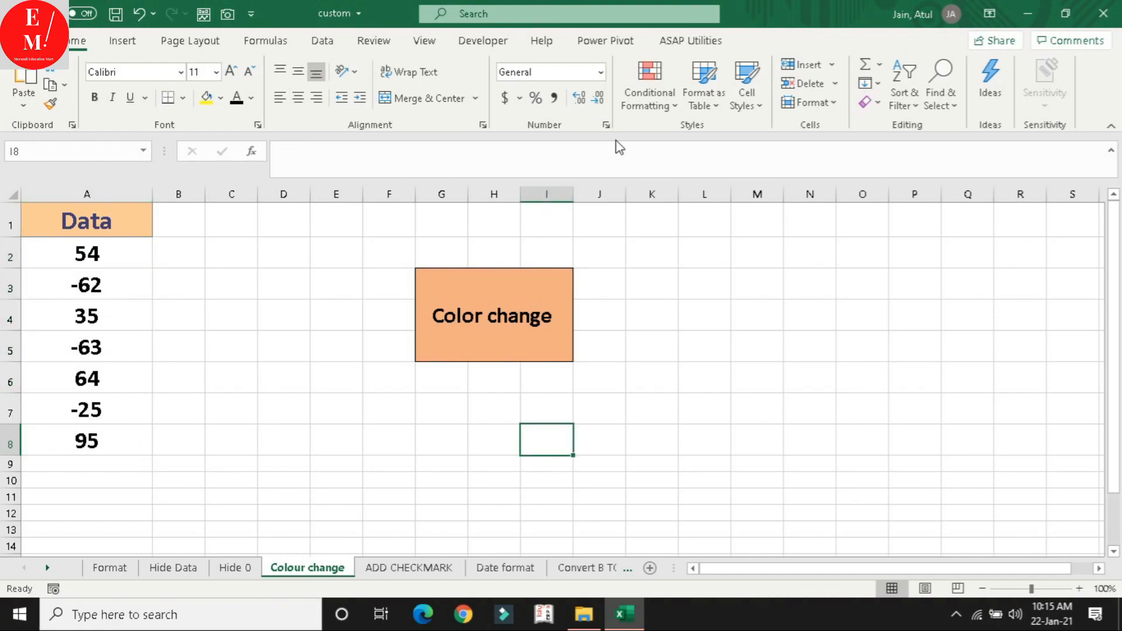
pyautogui.moveTo(117, 253); pyautogui.dragTo(133, 441)
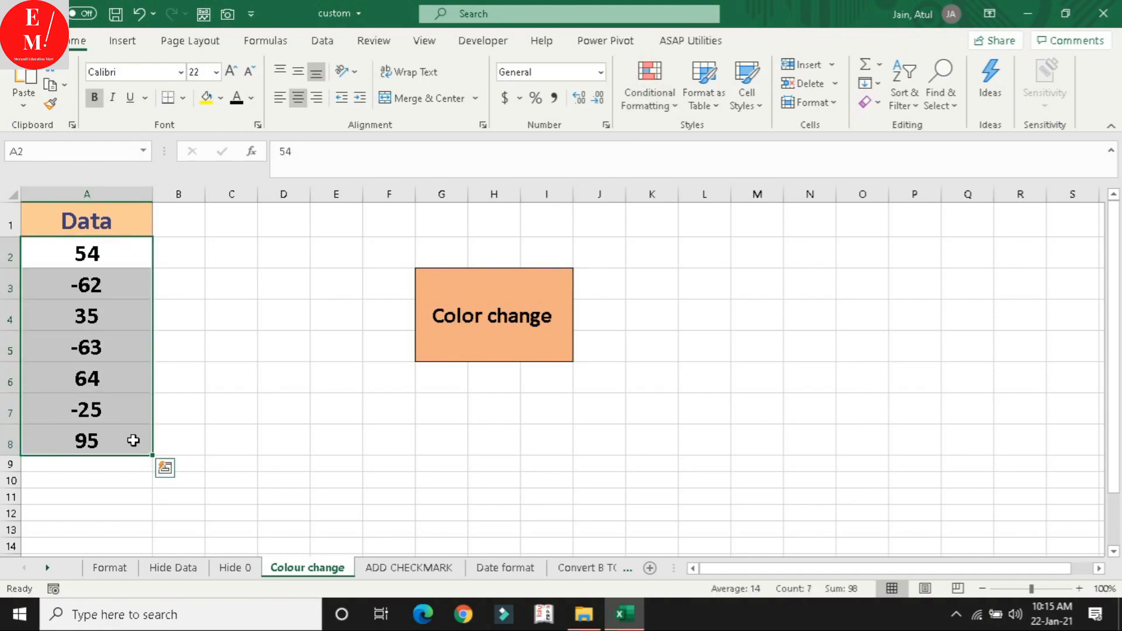
pyautogui.hotkey('ctrl', '1')
pyautogui.click(649, 304)
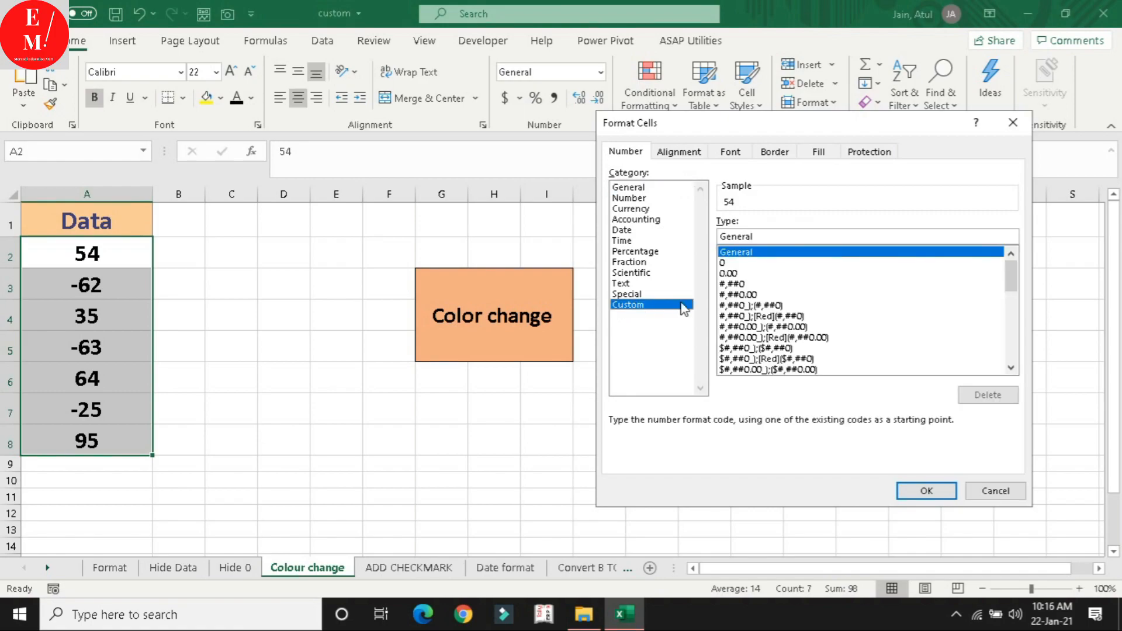
pyautogui.moveTo(767, 236); pyautogui.dragTo(641, 237)
pyautogui.click(759, 236)
pyautogui.write(';[')
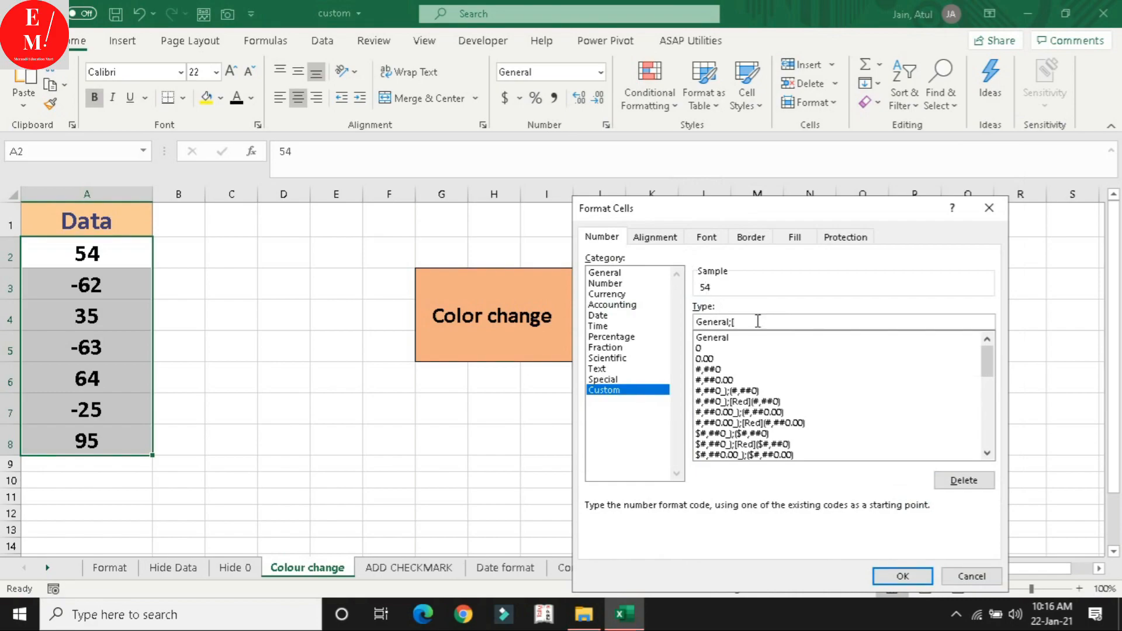
pyautogui.write('Red]')
pyautogui.write('-General;')
pyautogui.moveTo(731, 322); pyautogui.dragTo(696, 322)
pyautogui.click(815, 322)
pyautogui.hotkey('ctrl', 'v')
pyautogui.hotkey('ctrl', 'v')
pyautogui.press('BackSpace')
pyautogui.click(919, 576)
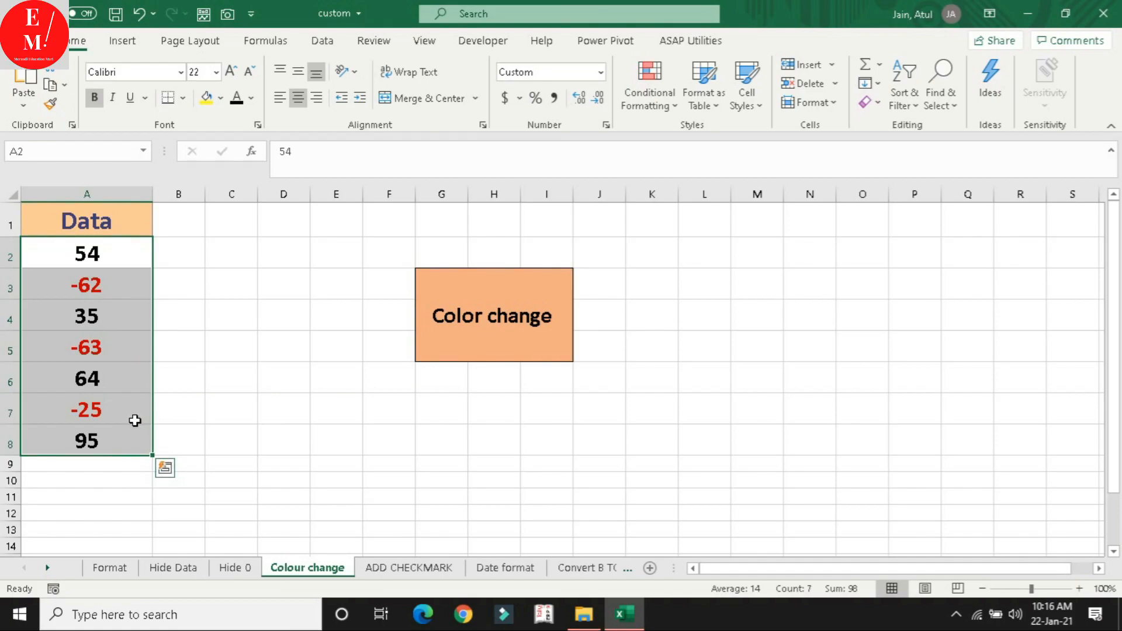
# Enter -87 in cell A9 below the data to test the red negative format, and check the cell.
pyautogui.click(91, 464)
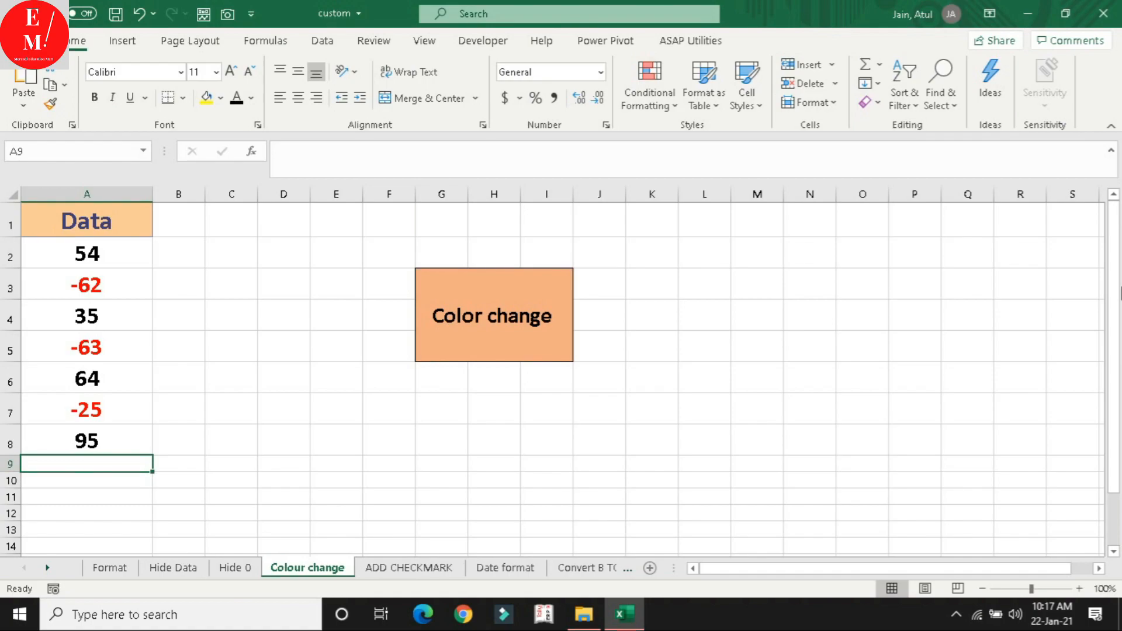
pyautogui.press('F8')
pyautogui.press('Up')
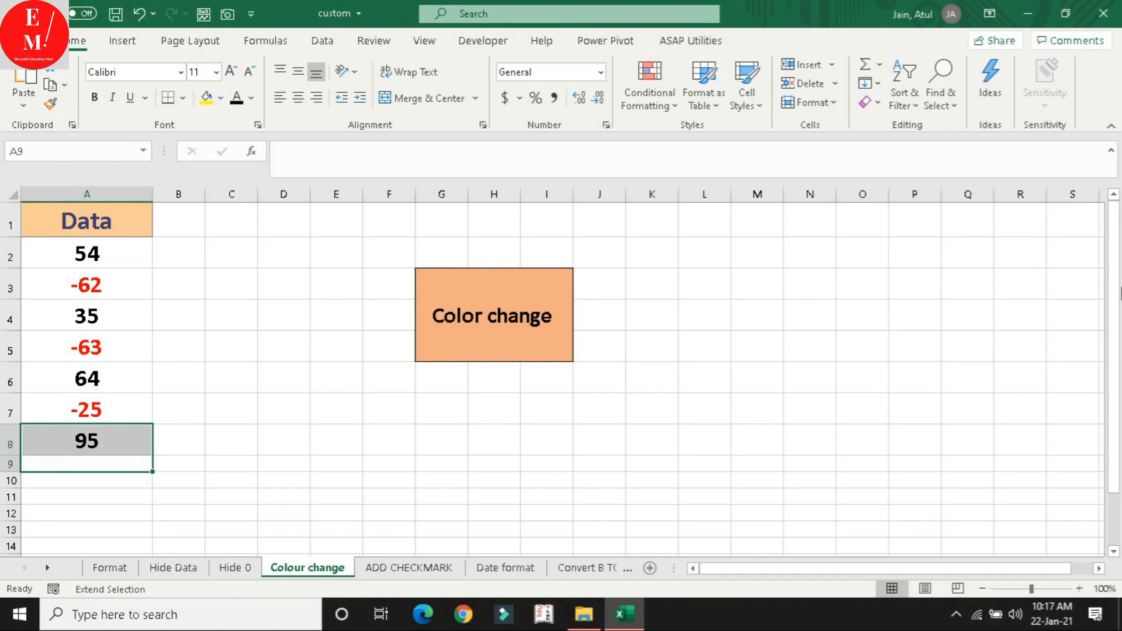
pyautogui.press('Down')
pyautogui.write('-87')
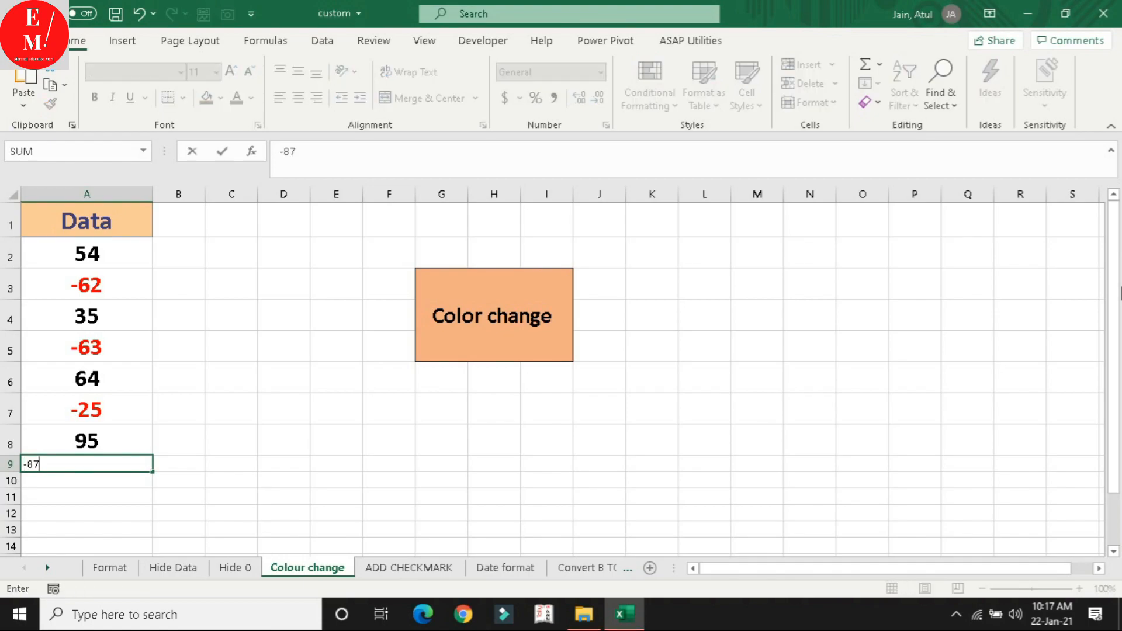
pyautogui.press('Return')
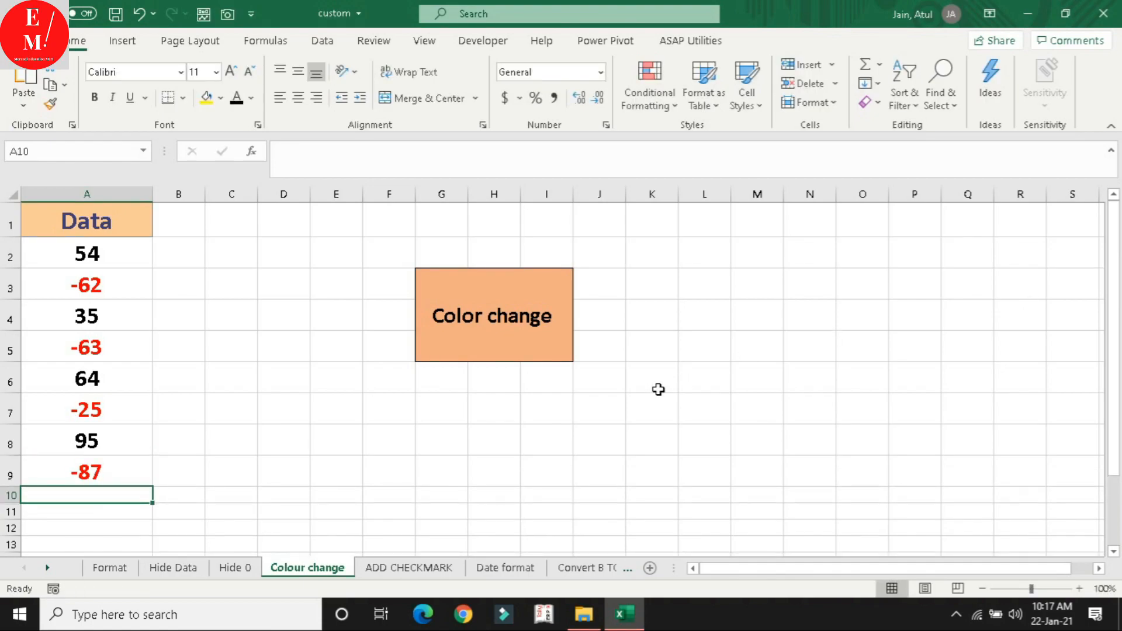
pyautogui.click(46, 475)
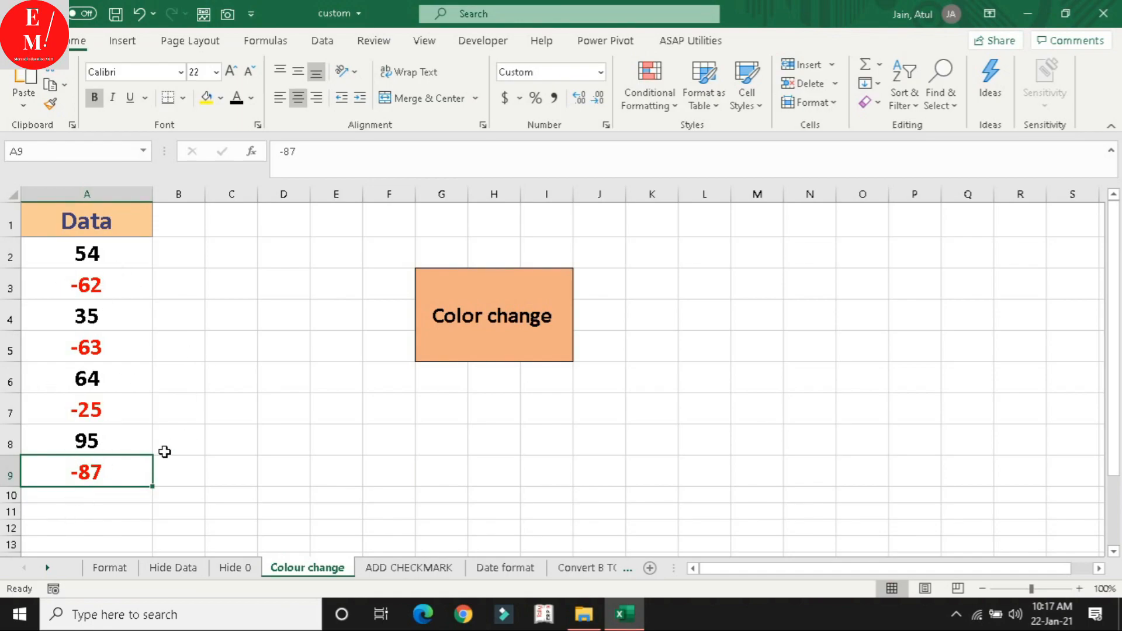
pyautogui.click(216, 457)
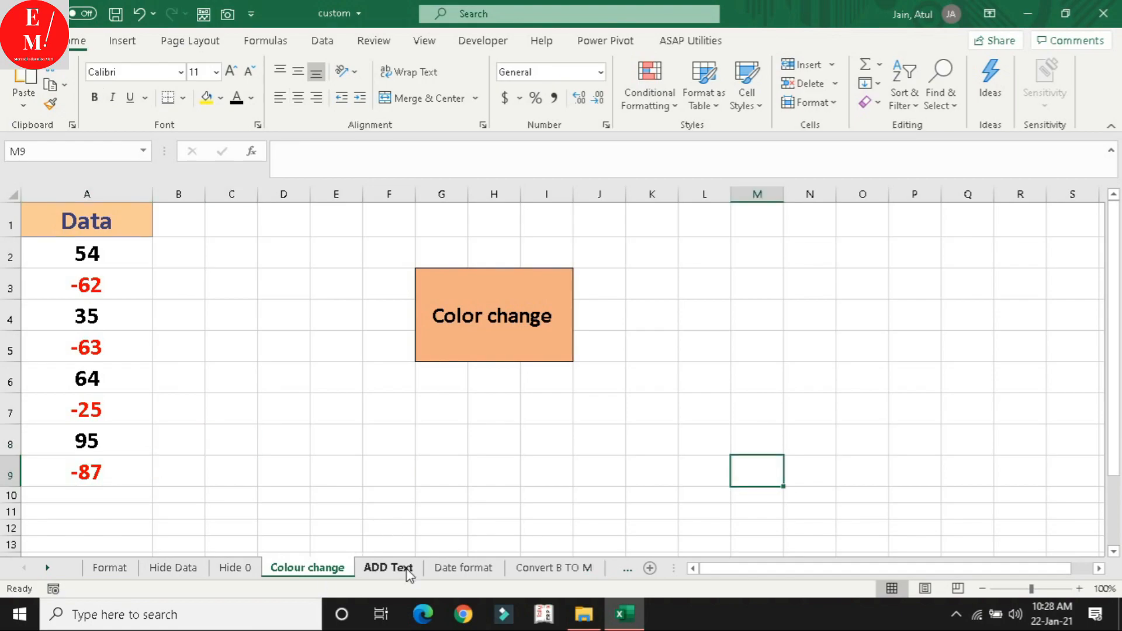
# On the ADD Text sheet, enter "COMPLETED-" in quotes as the custom number format code for the tasks in A2:A5.
pyautogui.click(407, 575)
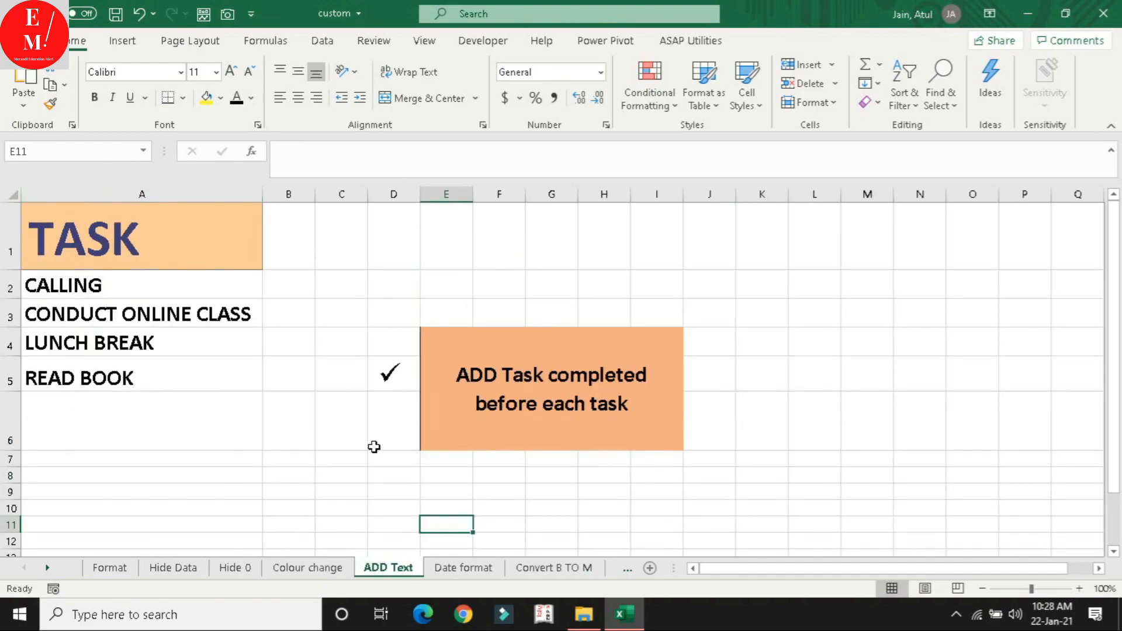
pyautogui.click(537, 365)
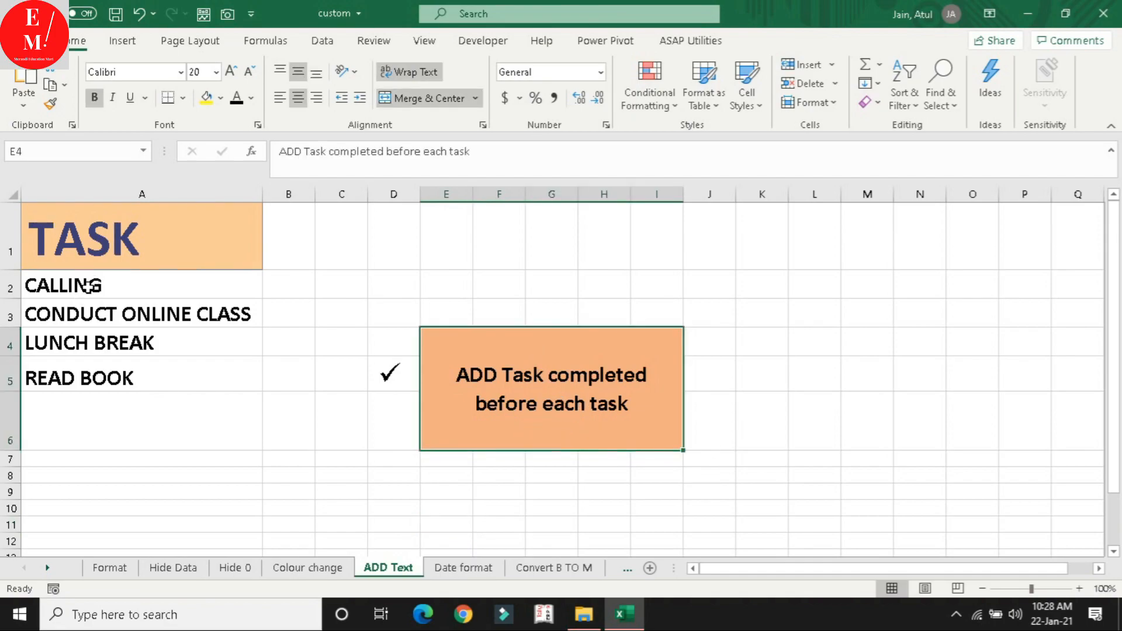
pyautogui.moveTo(88, 287); pyautogui.dragTo(103, 380)
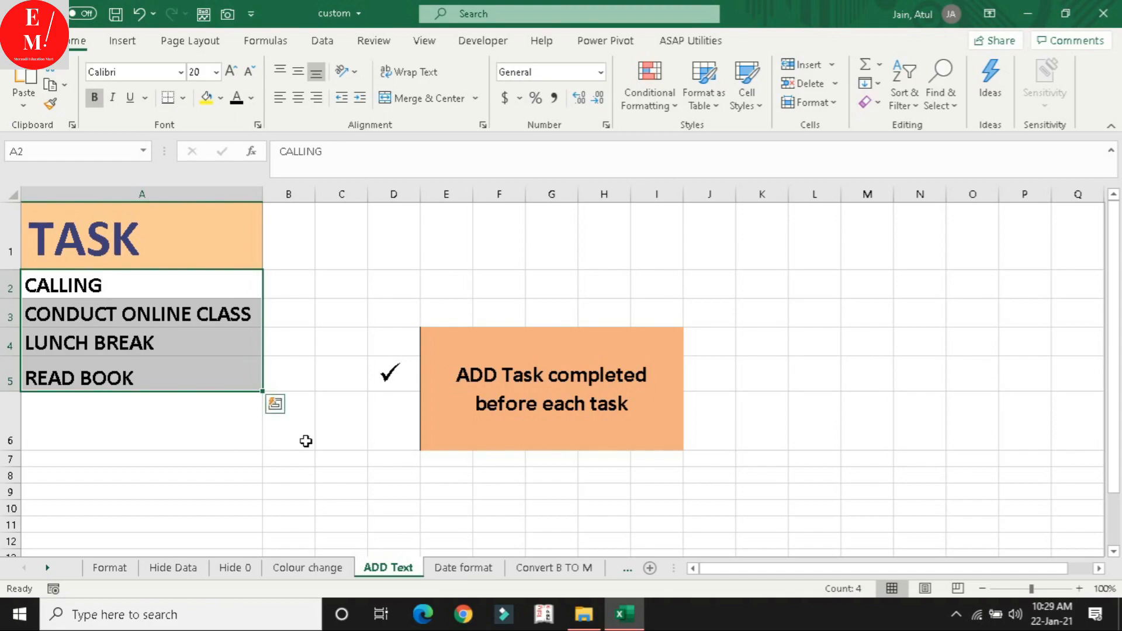
pyautogui.hotkey('ctrl', '1')
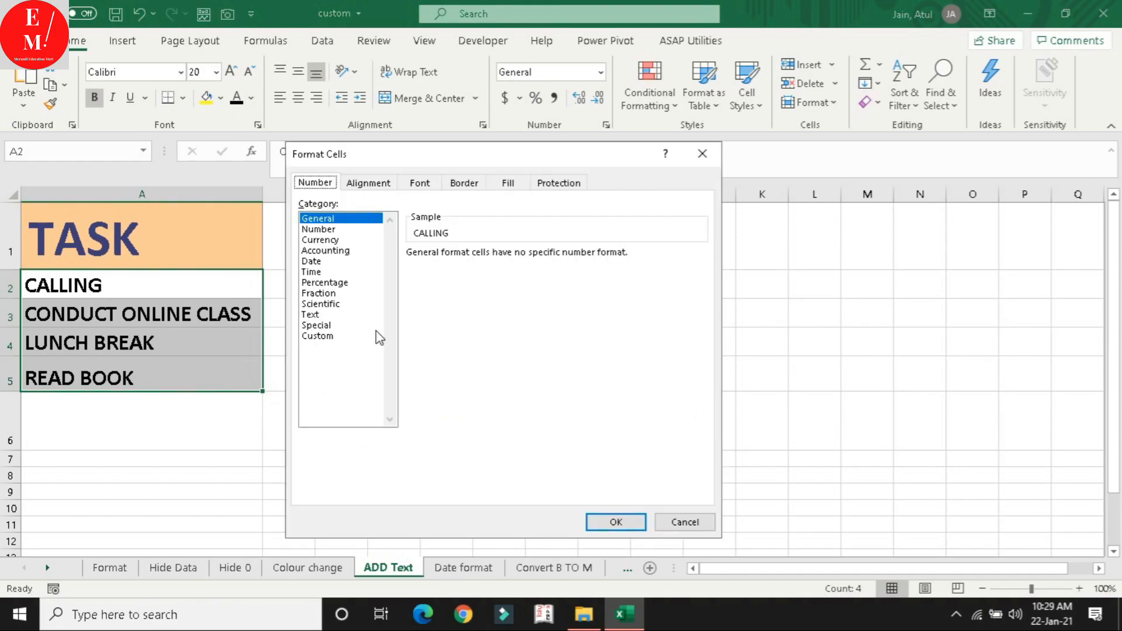
pyautogui.click(362, 338)
pyautogui.moveTo(500, 157); pyautogui.dragTo(775, 168)
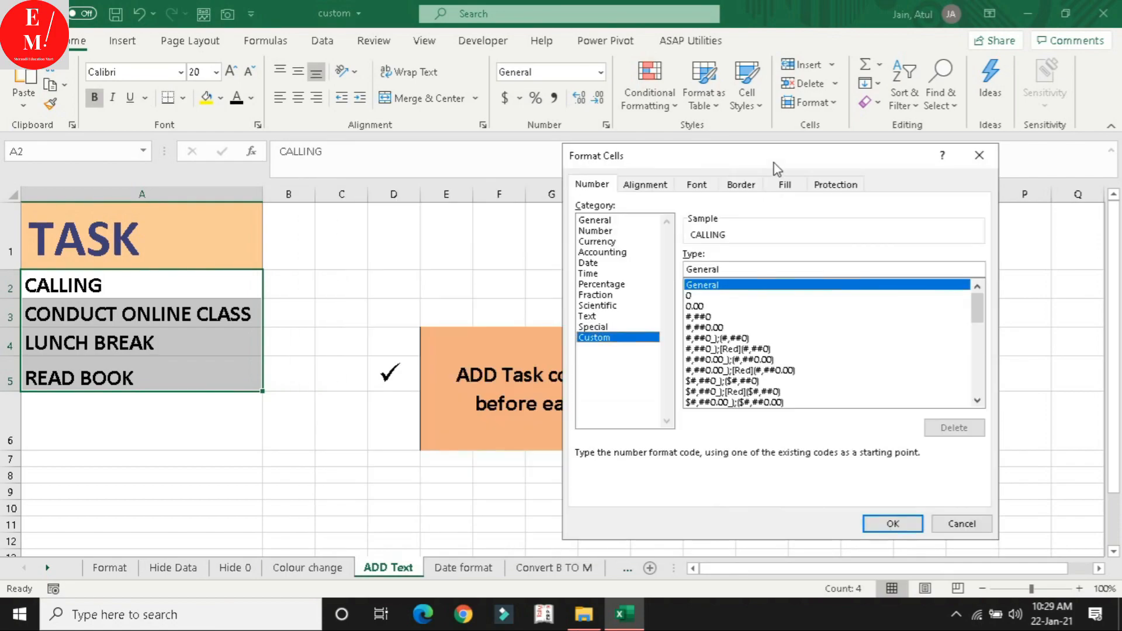
pyautogui.doubleClick(714, 269)
pyautogui.press('BackSpace')
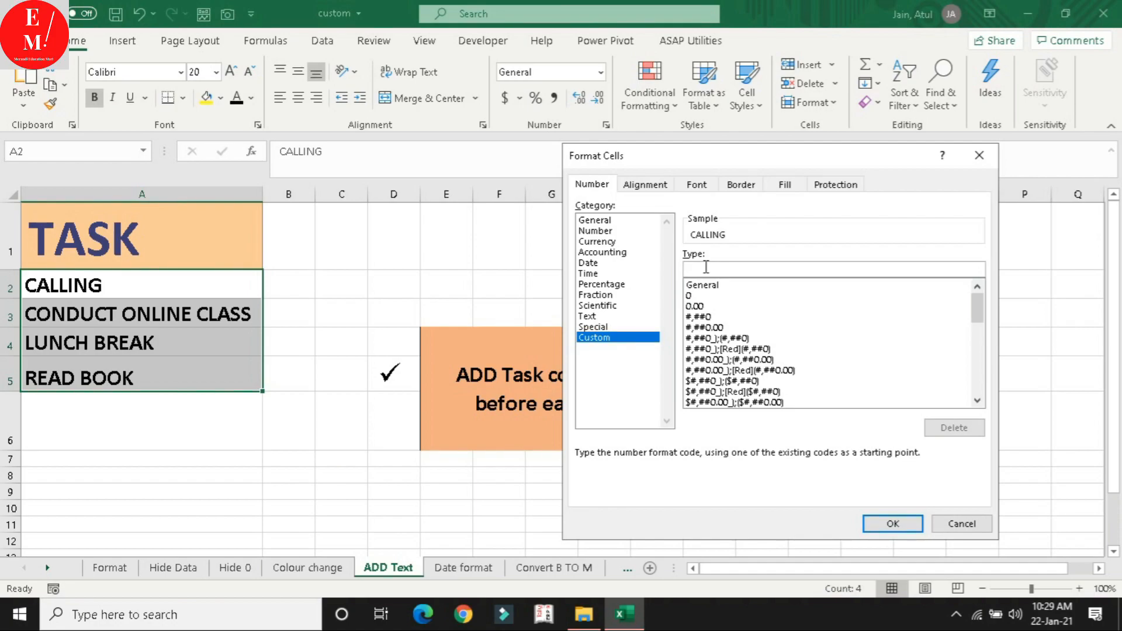
pyautogui.write('"COMPLETED-')
# Append the text placeholder @ after "COMPLETED-" in the format code and apply it to A2:A5.
pyautogui.moveTo(760, 269); pyautogui.dragTo(640, 268)
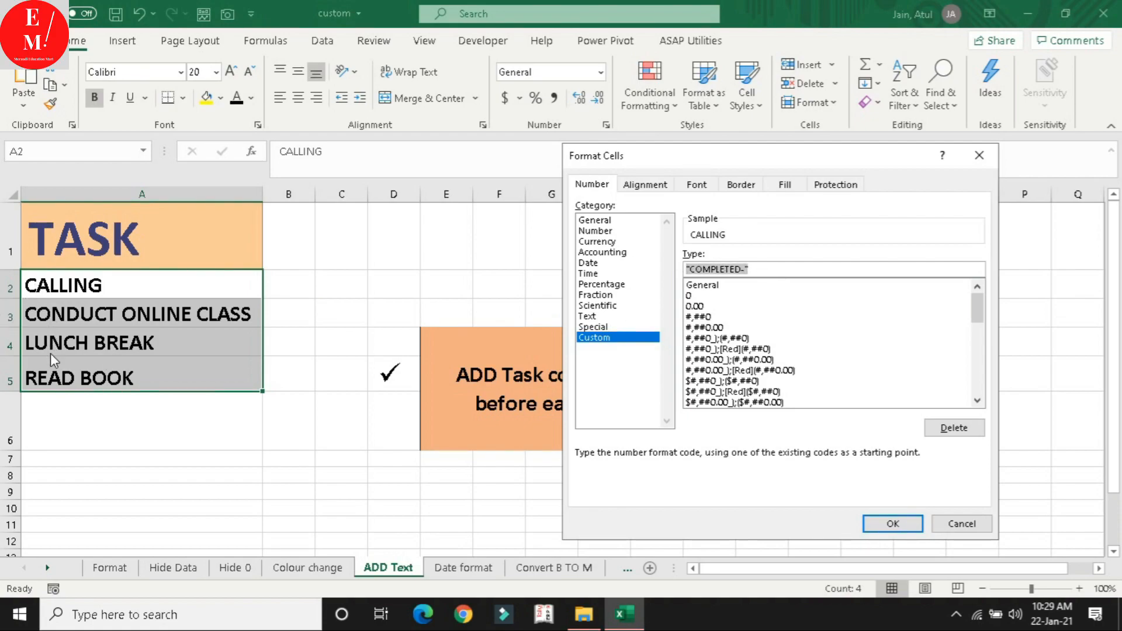
pyautogui.moveTo(760, 269); pyautogui.dragTo(592, 256)
pyautogui.click(786, 270)
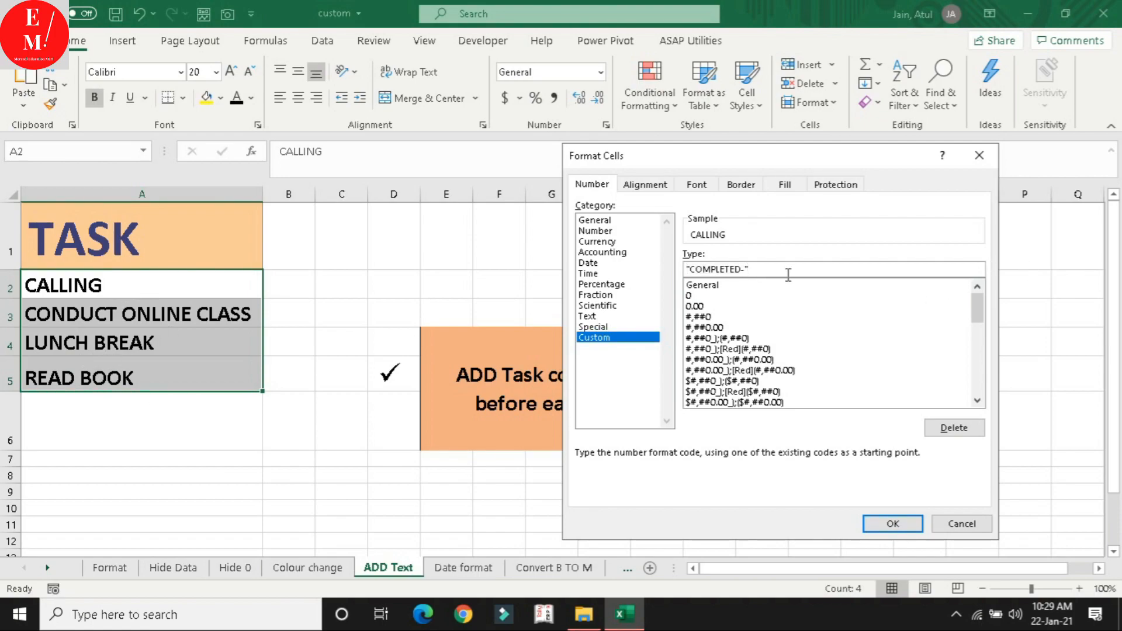
pyautogui.write('@')
pyautogui.click(909, 524)
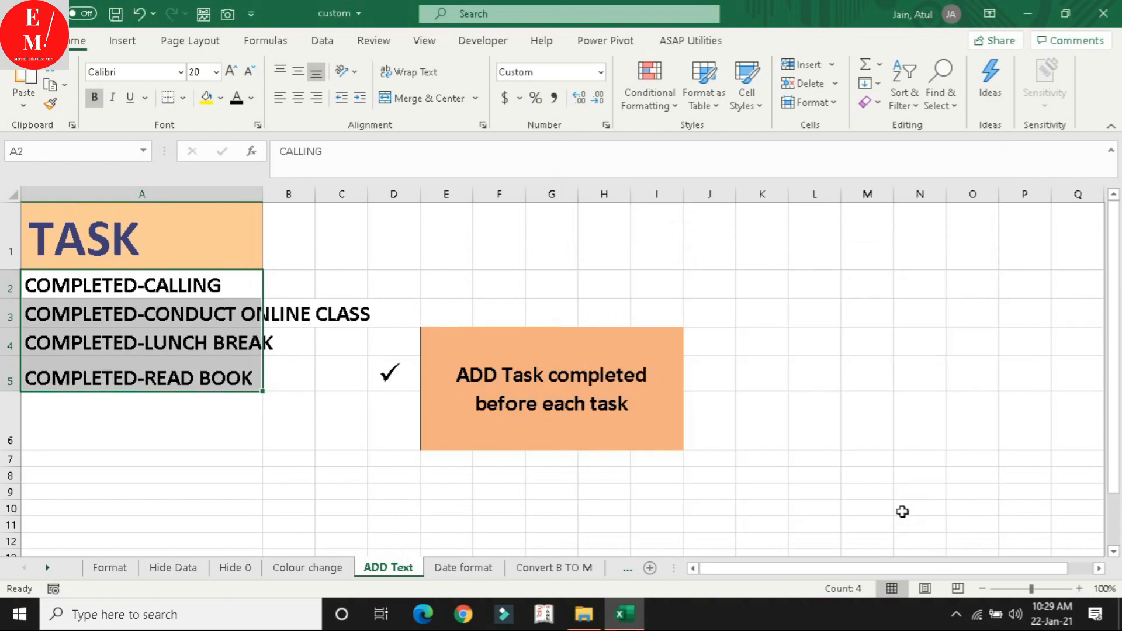
# Widen column A to fit the prefixed task names, and deselect the range.
pyautogui.doubleClick(265, 190)
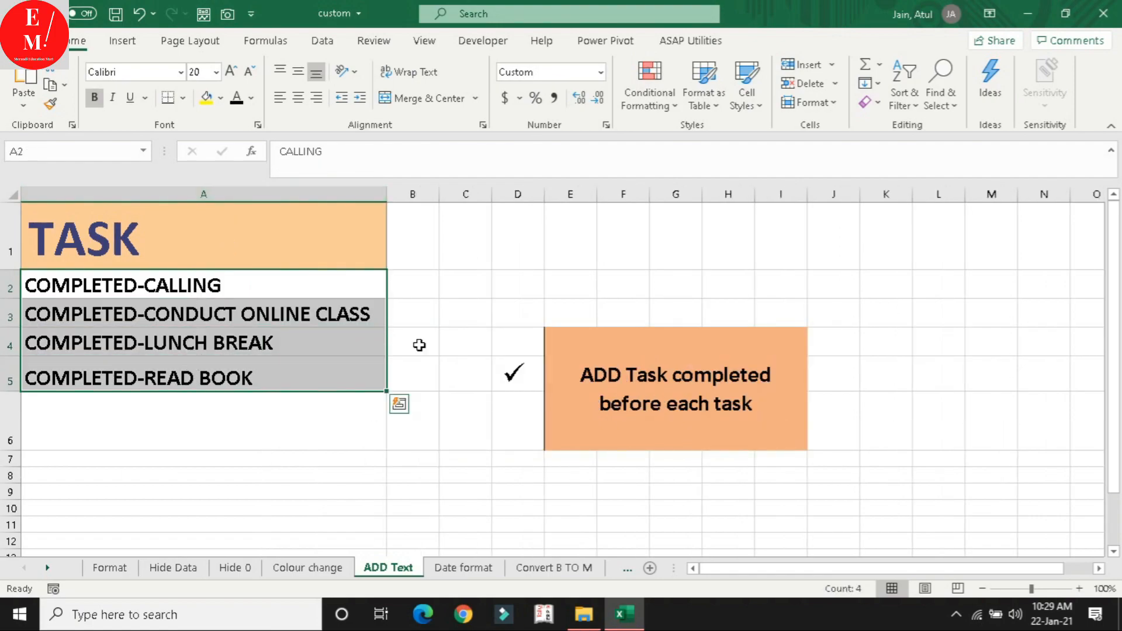
pyautogui.click(119, 435)
pyautogui.moveTo(248, 281); pyautogui.dragTo(253, 376)
pyautogui.click(700, 370)
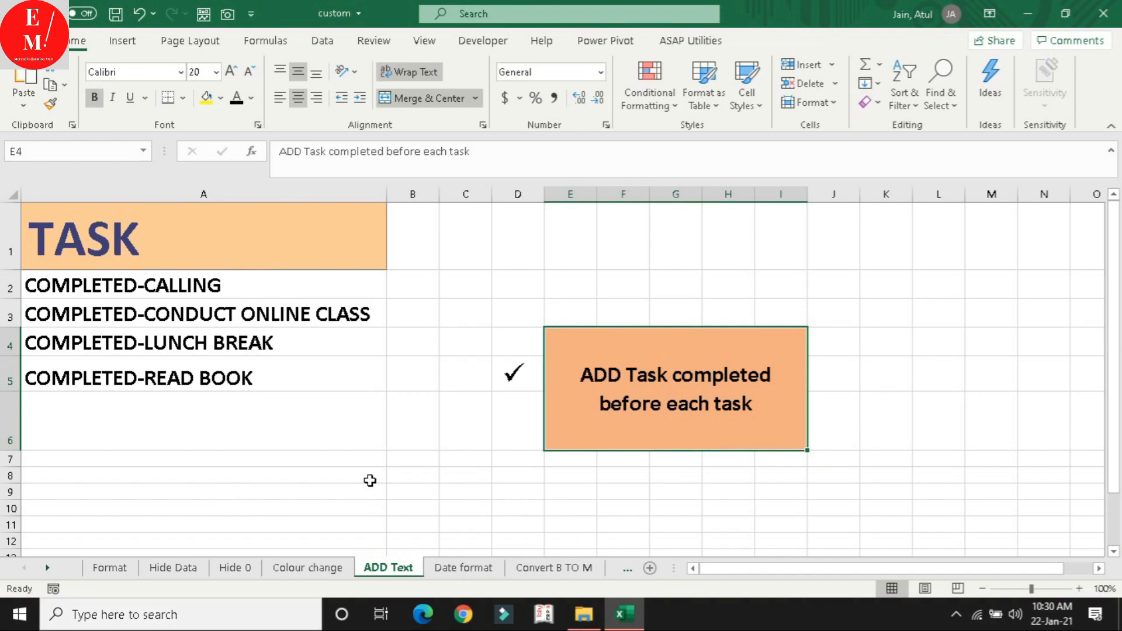
# On the Date format sheet, open the custom number format code of the dates in A2:A10 for editing.
pyautogui.click(467, 570)
pyautogui.click(111, 299)
pyautogui.moveTo(88, 252); pyautogui.dragTo(113, 453)
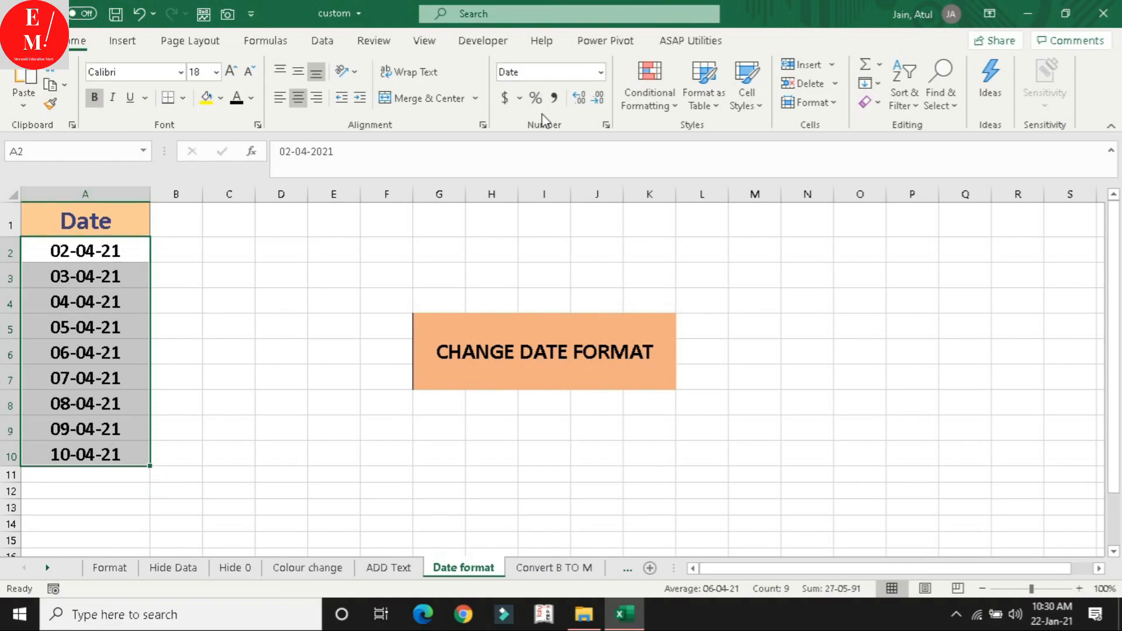
pyautogui.click(606, 125)
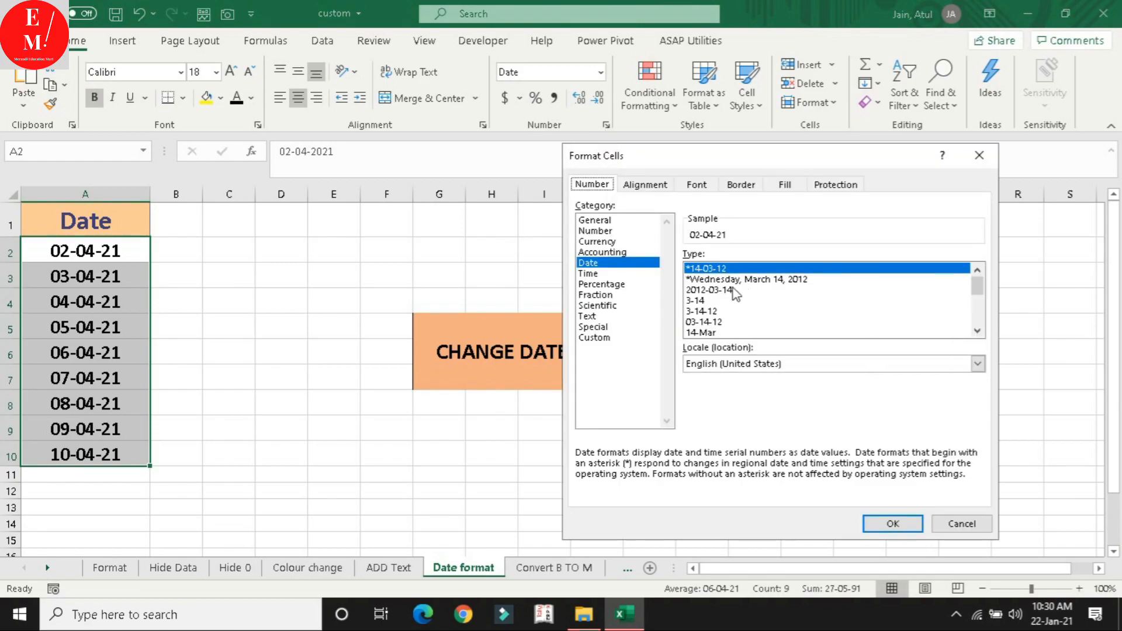
pyautogui.moveTo(977, 293)
pyautogui.mouseDown()
pyautogui.moveTo(986, 333)
pyautogui.moveTo(979, 278)
pyautogui.mouseUp()
pyautogui.click(597, 339)
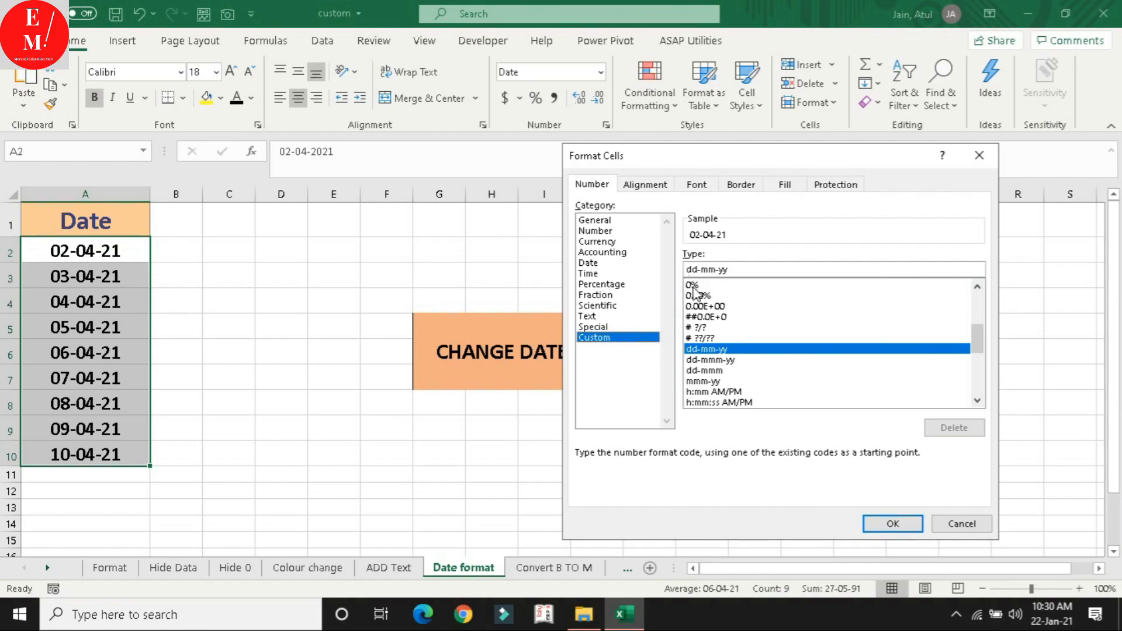
pyautogui.click(734, 269)
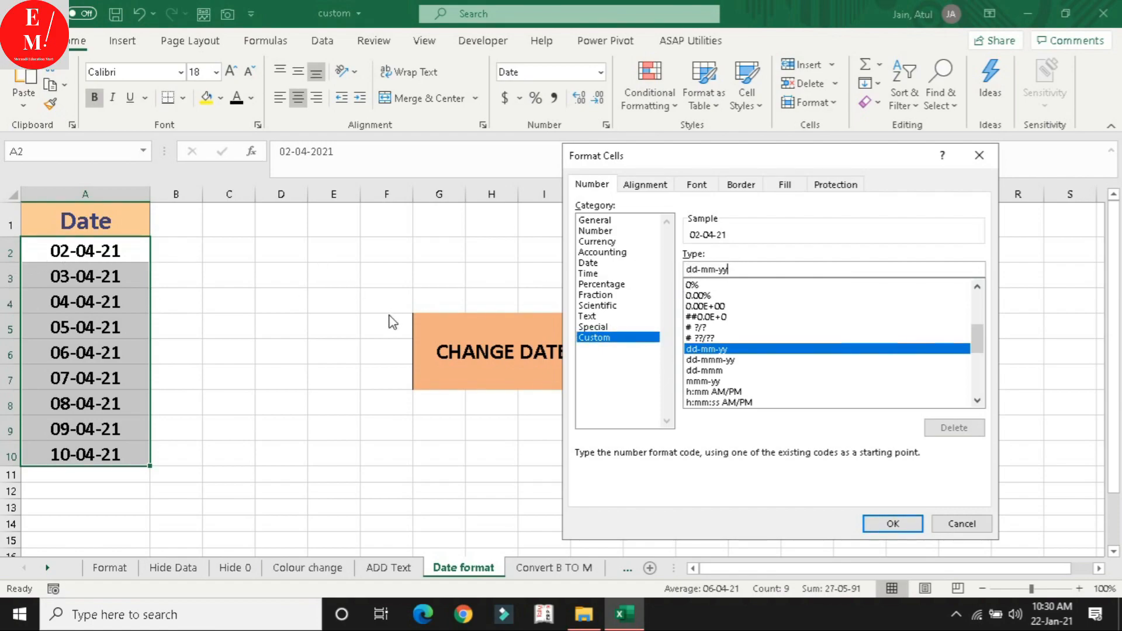
# Try the month code MMM in place of dd-mm-yy, and clear it from the format code.
pyautogui.moveTo(732, 269); pyautogui.dragTo(672, 268)
pyautogui.write('MMMM')
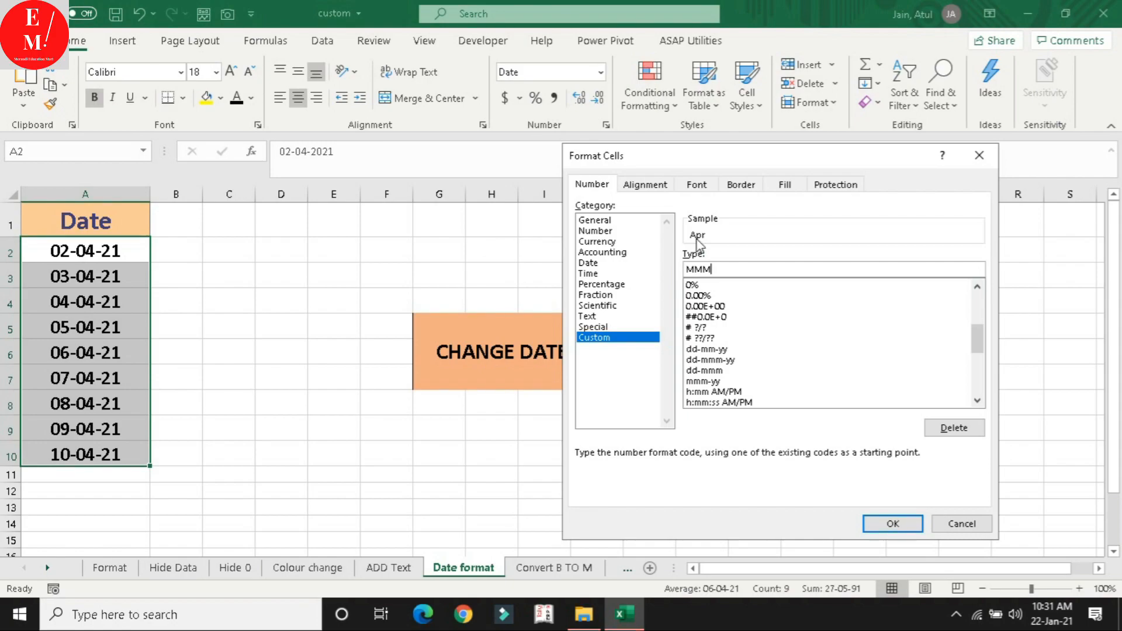
pyautogui.press('BackSpace')
pyautogui.press('BackSpace')
pyautogui.press('BackSpace')
# Apply the custom format DDDD to A2:A10 to show the dates as full weekday names, and deselect the range.
pyautogui.write('DDDD')
pyautogui.press('BackSpace')
pyautogui.press('BackSpace')
pyautogui.write('DD')
pyautogui.click(904, 524)
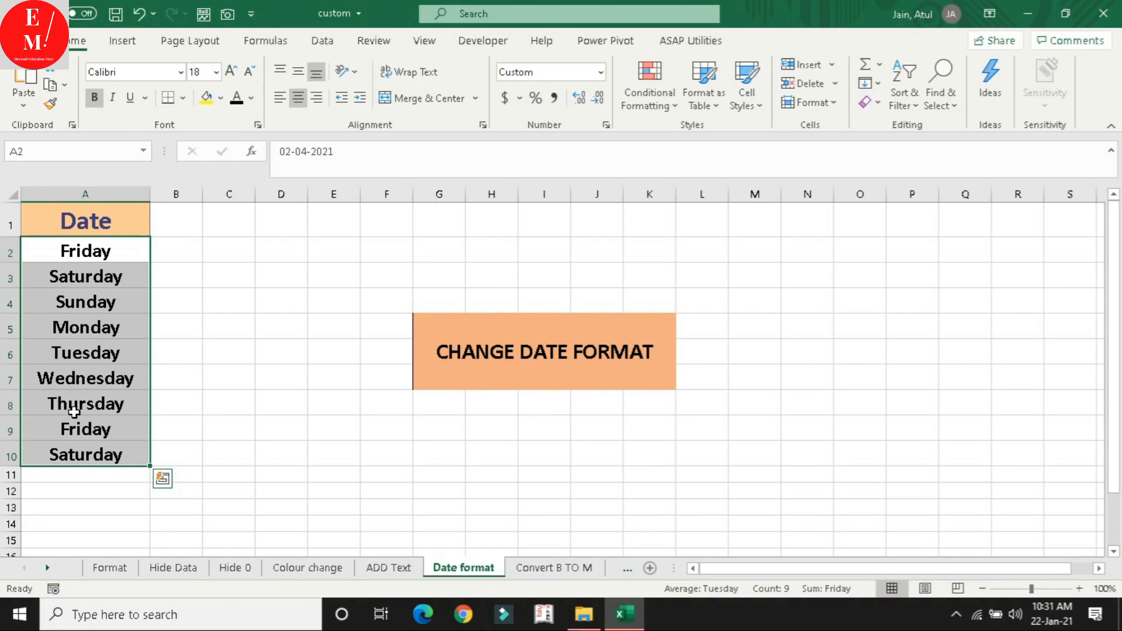
pyautogui.click(228, 328)
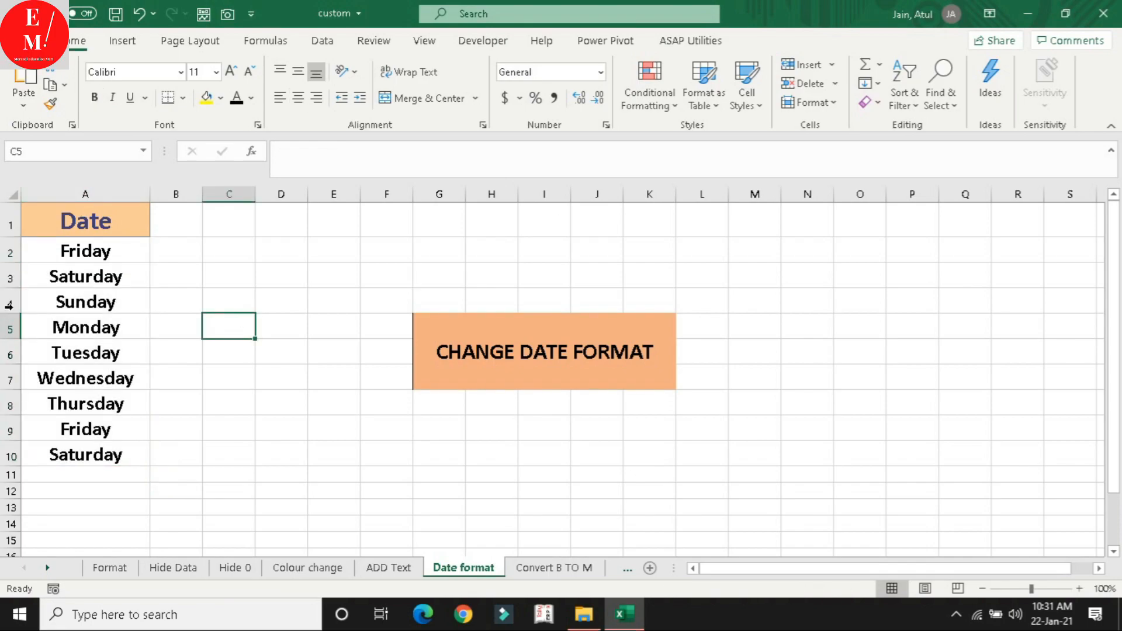
# Check the underlying date values behind the weekday names in A2:A10 without changing them.
pyautogui.click(109, 253)
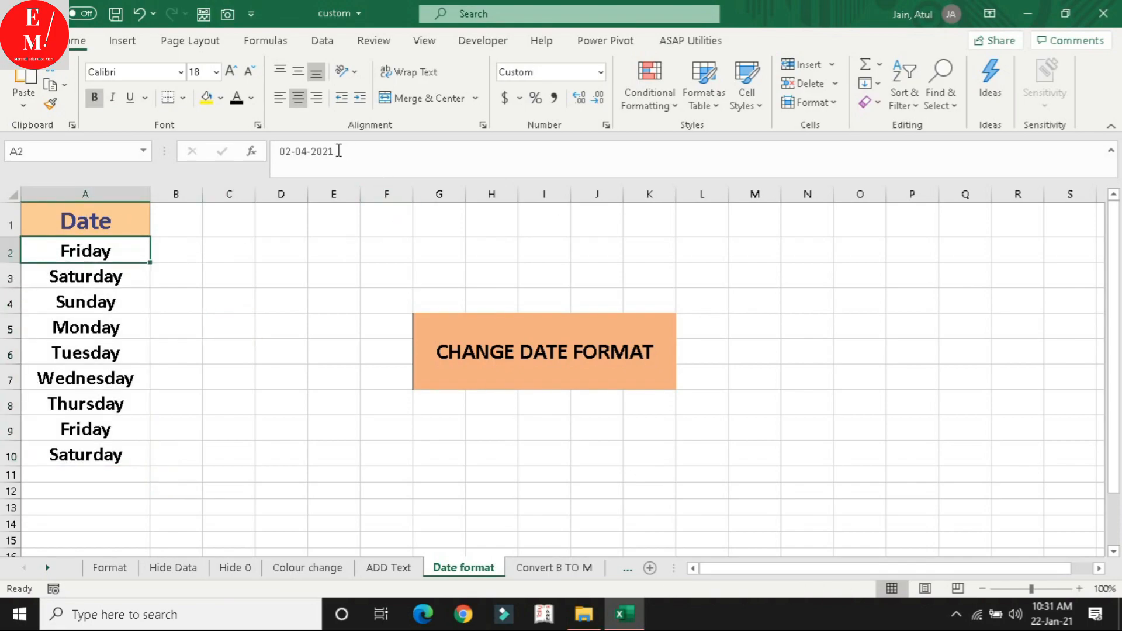
pyautogui.moveTo(273, 153); pyautogui.dragTo(358, 153)
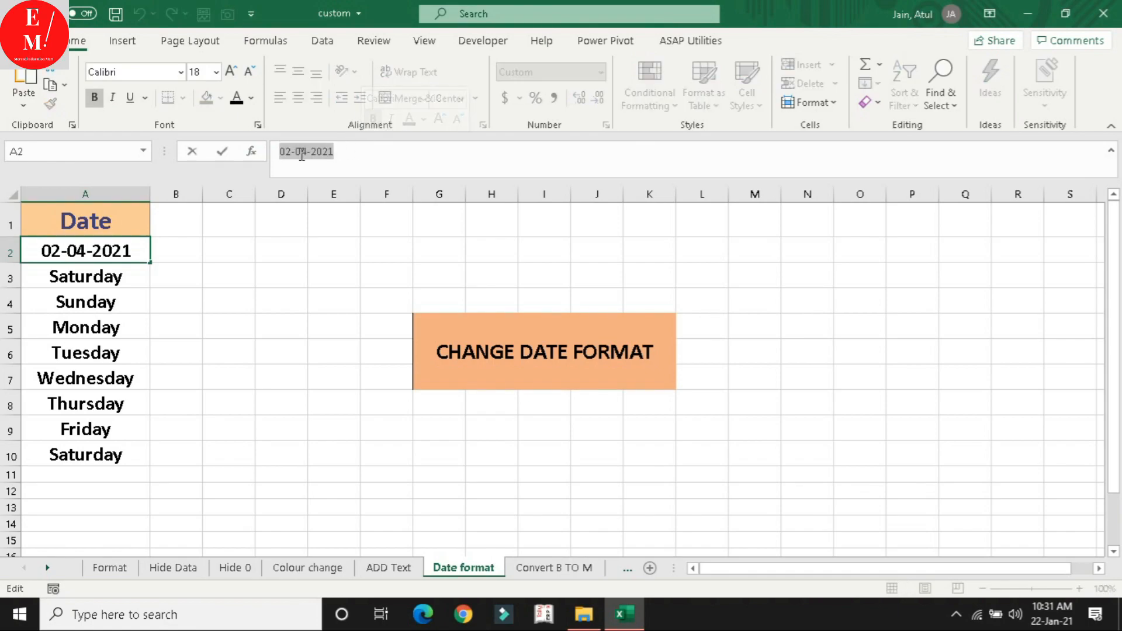
pyautogui.press('Return')
pyautogui.click(87, 301)
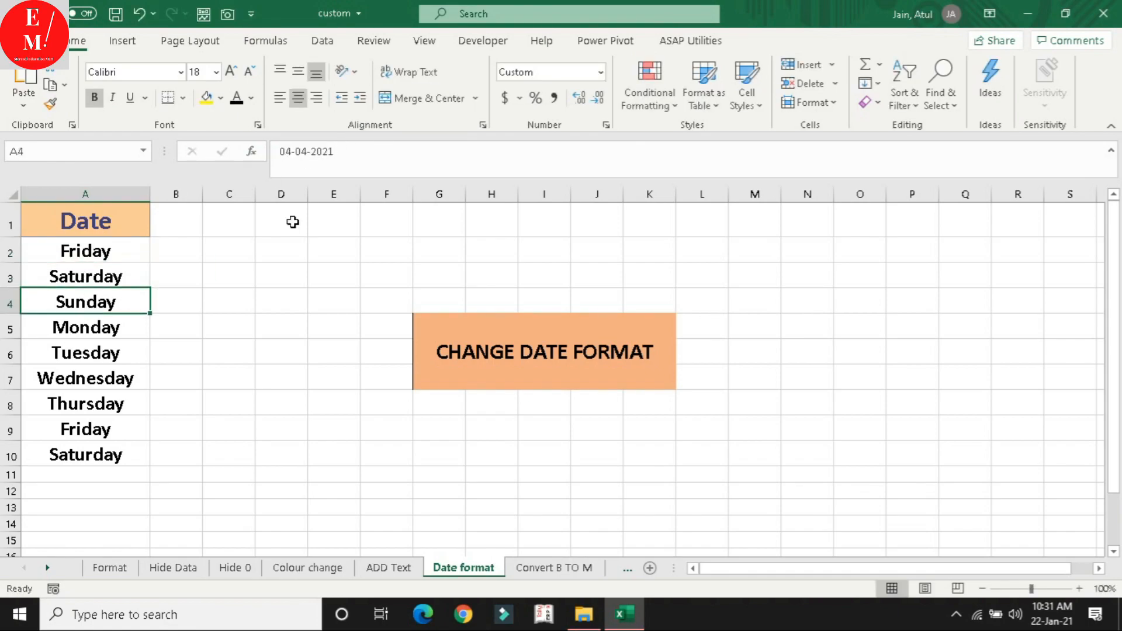
pyautogui.moveTo(276, 153)
pyautogui.mouseDown()
pyautogui.moveTo(430, 170)
pyautogui.moveTo(279, 153)
pyautogui.mouseUp()
pyautogui.click(92, 324)
pyautogui.click(228, 277)
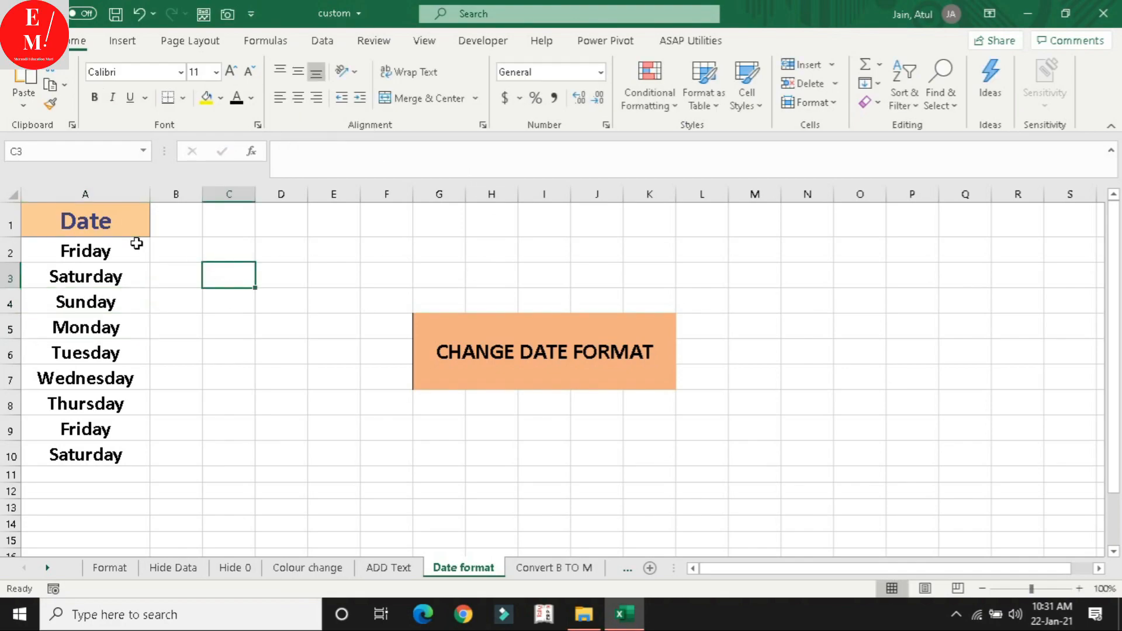
pyautogui.moveTo(135, 244); pyautogui.dragTo(117, 451)
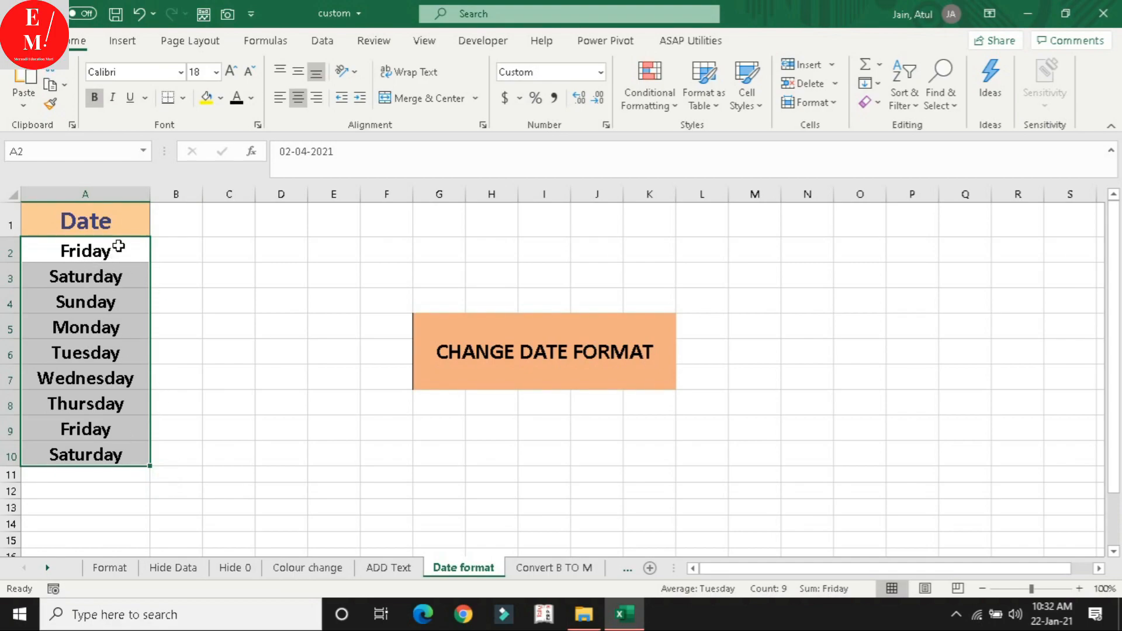
pyautogui.moveTo(119, 246); pyautogui.dragTo(87, 442)
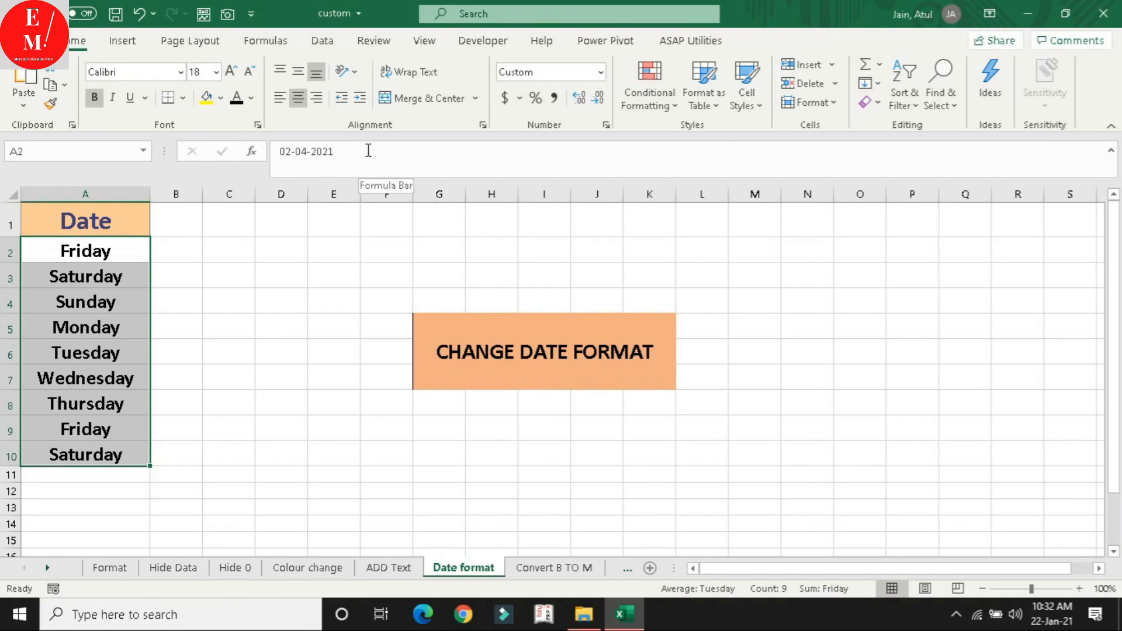
pyautogui.click(228, 322)
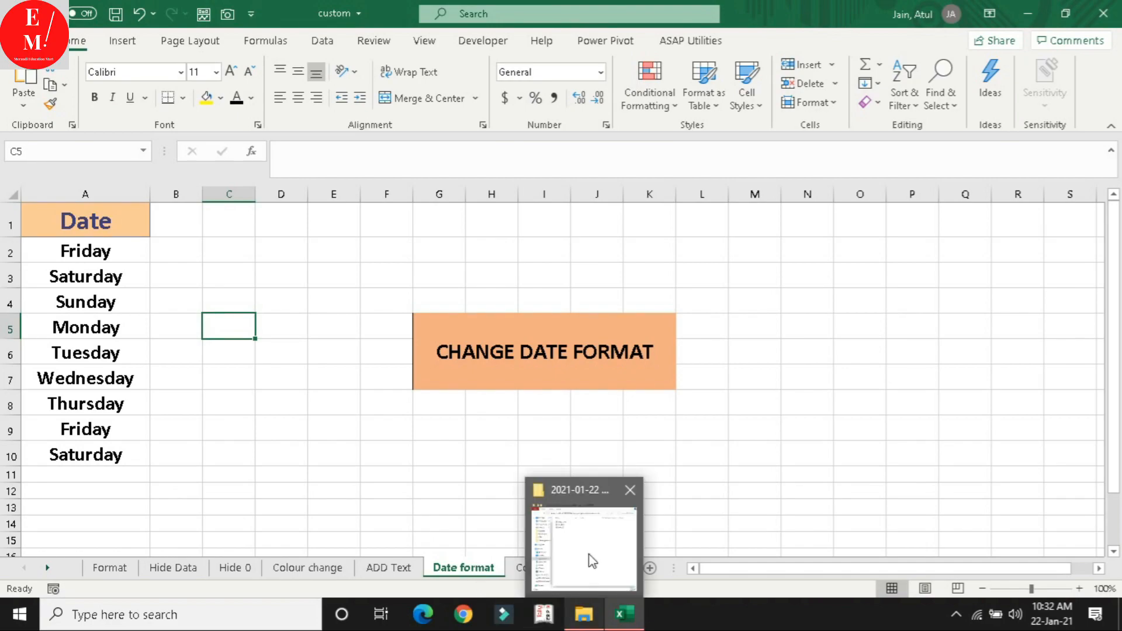
pyautogui.click(400, 474)
# On the Convert B TO M sheet, apply the custom number format 0," M" to the numbers in A2:A8.
pyautogui.click(561, 568)
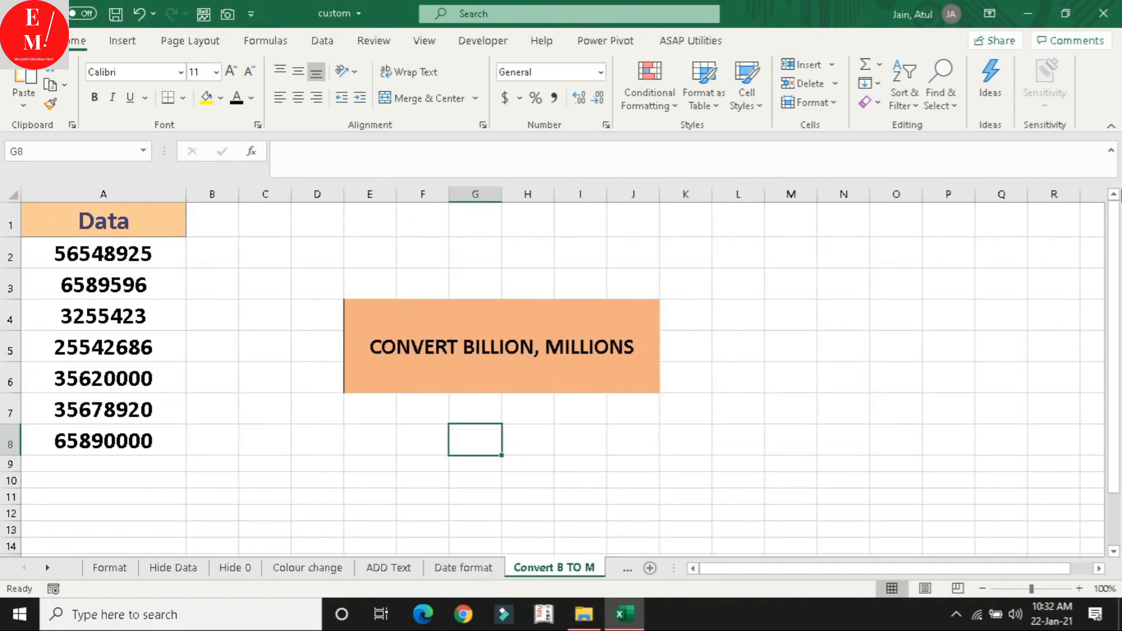
pyautogui.click(422, 366)
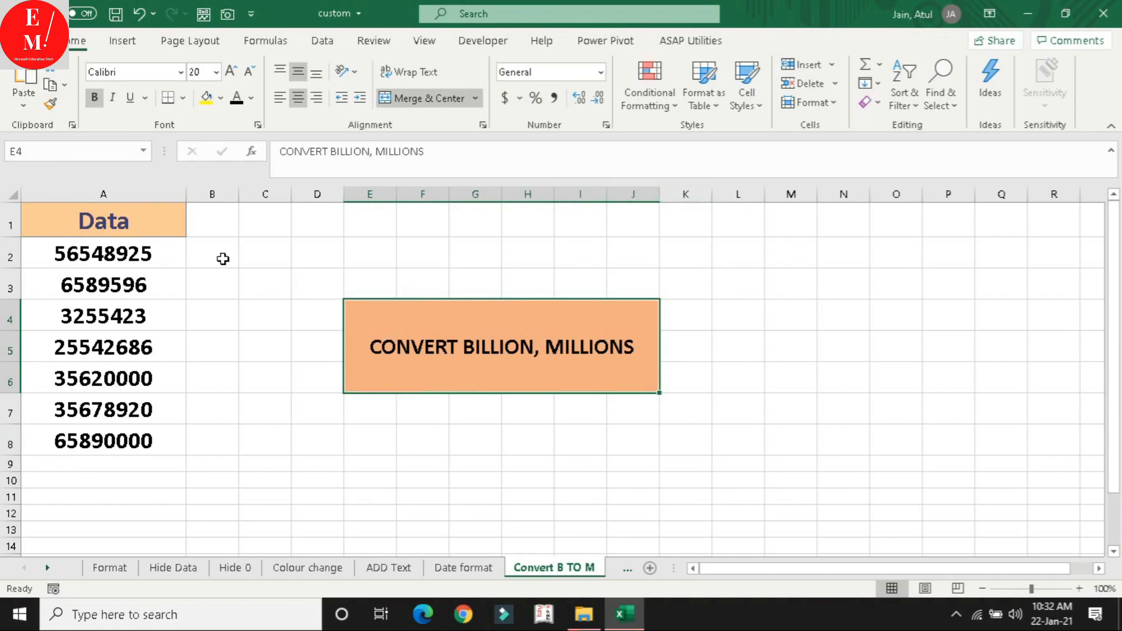
pyautogui.moveTo(175, 252); pyautogui.dragTo(145, 440)
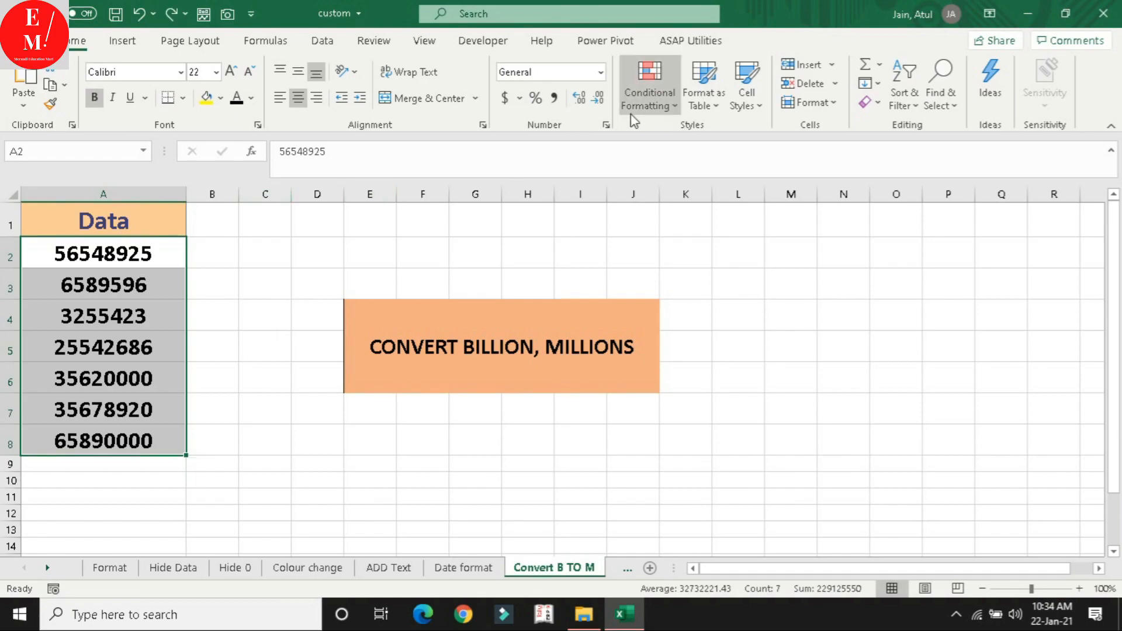
pyautogui.hotkey('ctrl', '1')
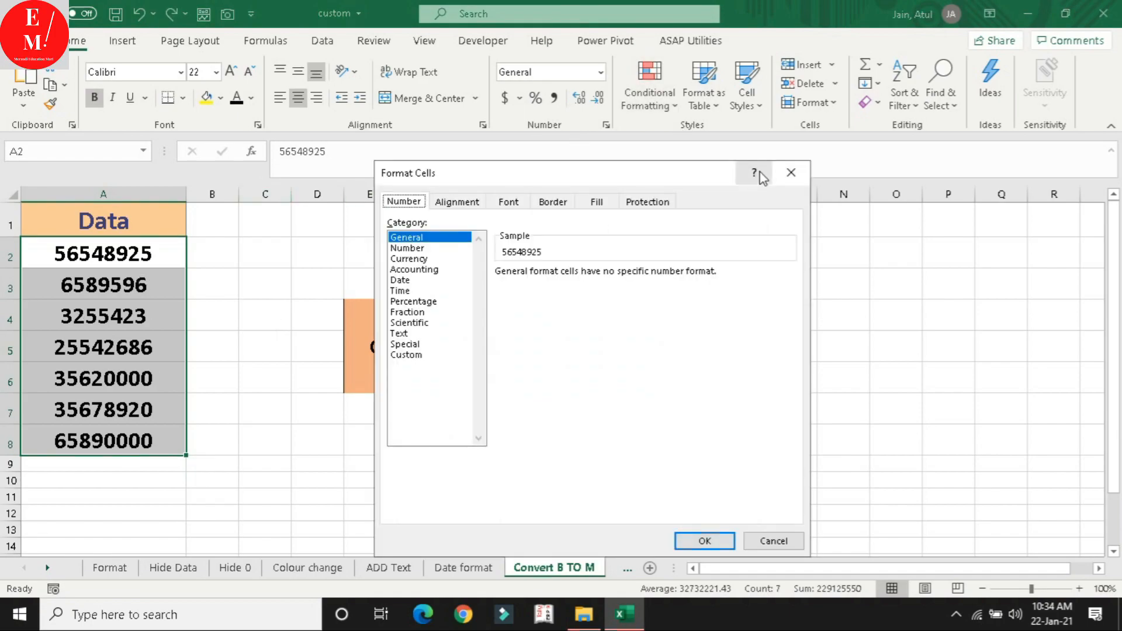
pyautogui.click(403, 344)
pyautogui.click(400, 355)
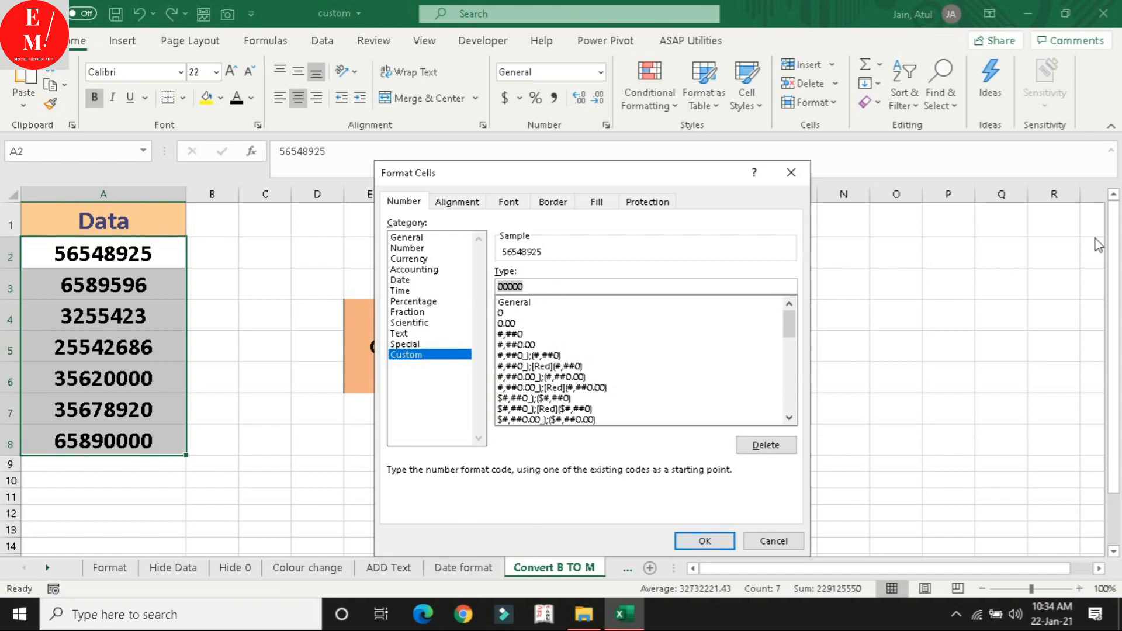
pyautogui.press('BackSpace')
pyautogui.write('0')
pyautogui.write(',')
pyautogui.write('" M"')
pyautogui.click(504, 286)
pyautogui.click(730, 541)
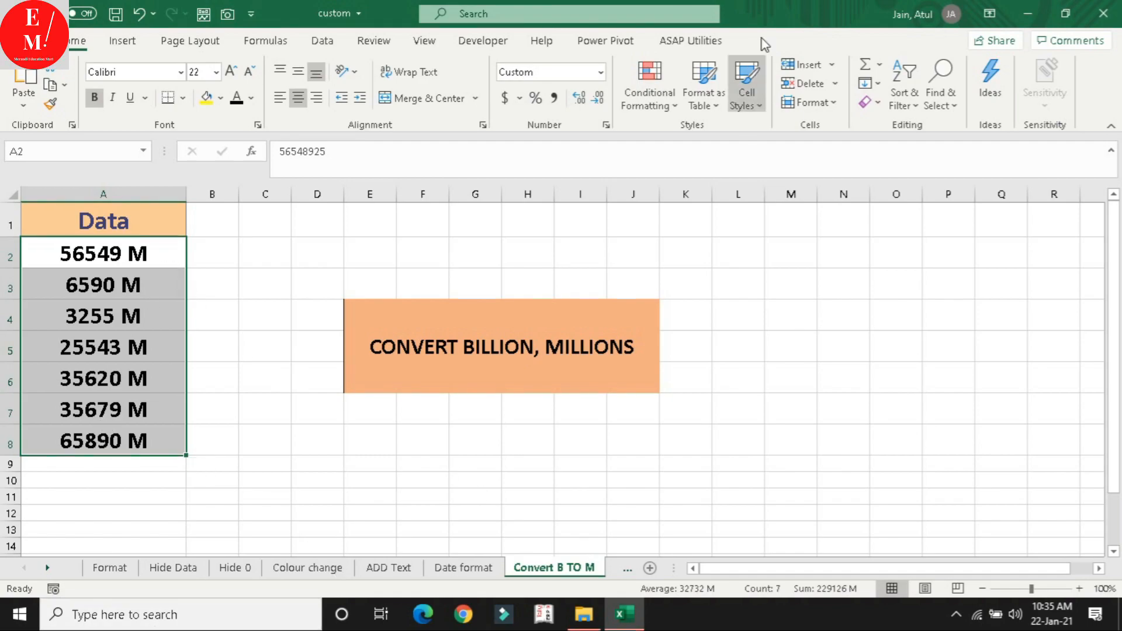
# Change the custom number format of A2:A8 to 0,," B".
pyautogui.click(606, 125)
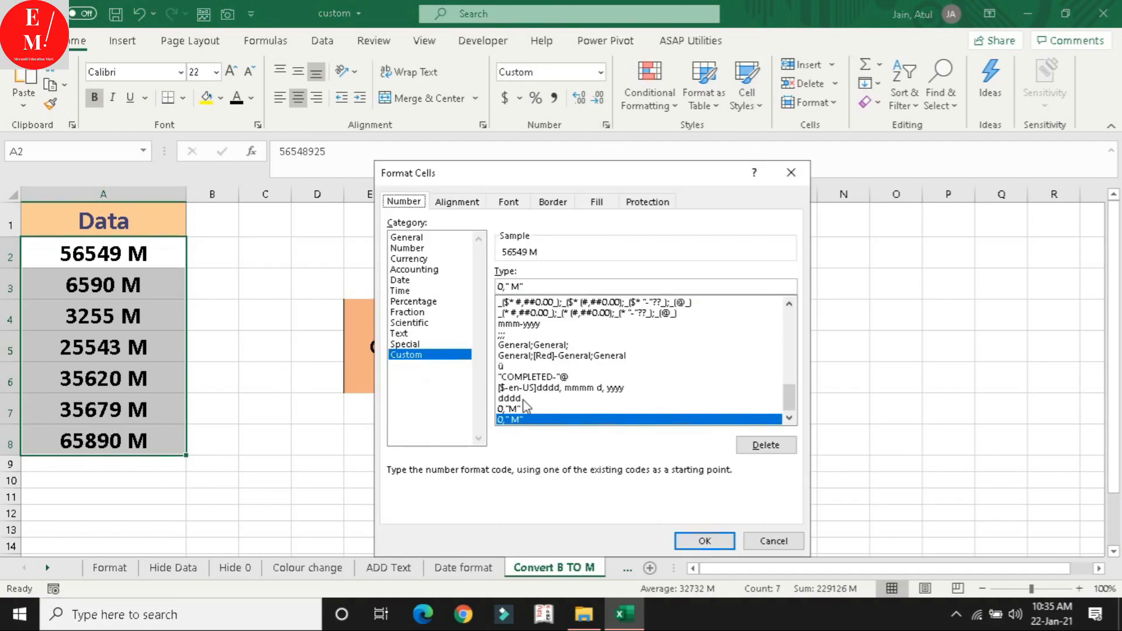
pyautogui.click(544, 287)
pyautogui.press('BackSpace')
pyautogui.press('BackSpace')
pyautogui.press('BackSpace')
pyautogui.press('BackSpace')
pyautogui.press('BackSpace')
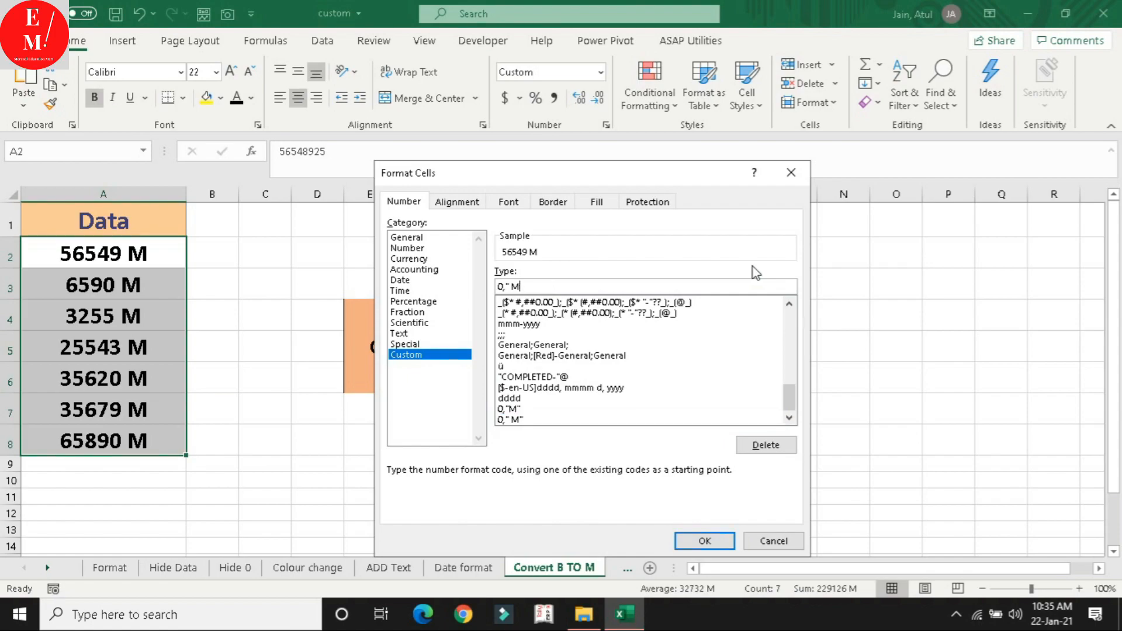
pyautogui.write(',,')
pyautogui.write('" B"')
pyautogui.click(706, 542)
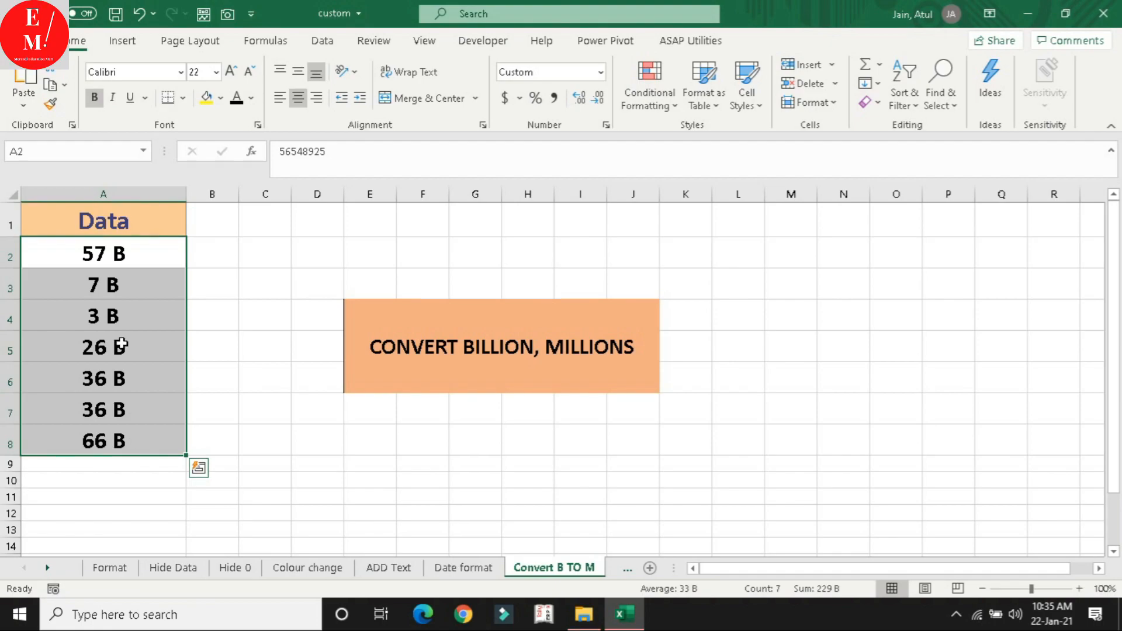
# Check the full underlying number behind the abbreviated value in A3 without changing it, and reselect A2:A8.
pyautogui.click(80, 272)
pyautogui.click(346, 149)
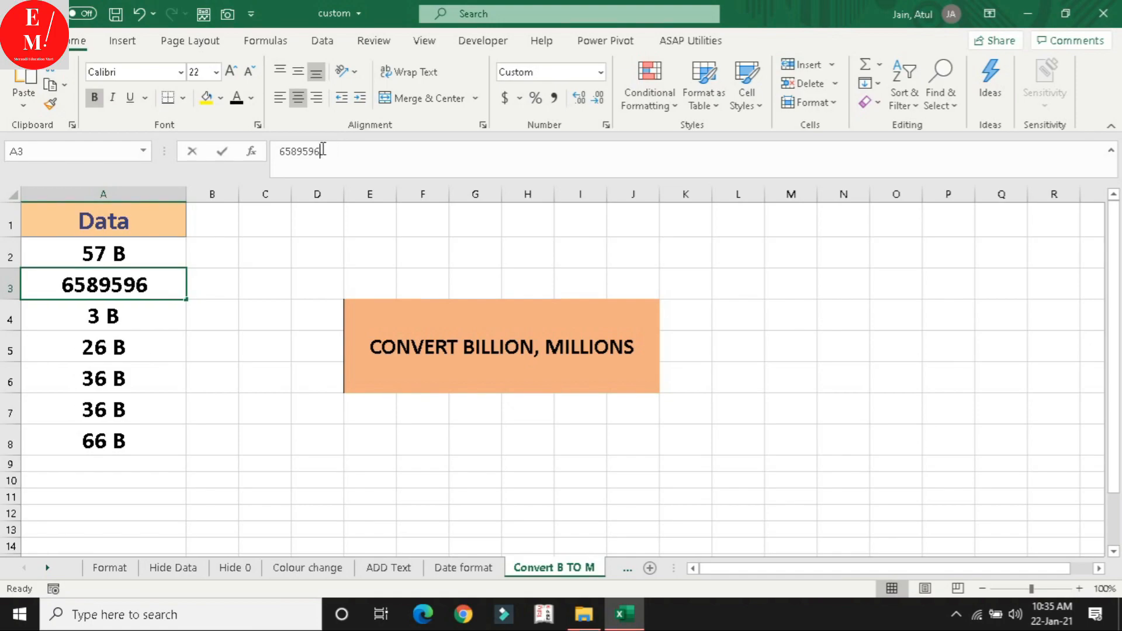
pyautogui.doubleClick(345, 149)
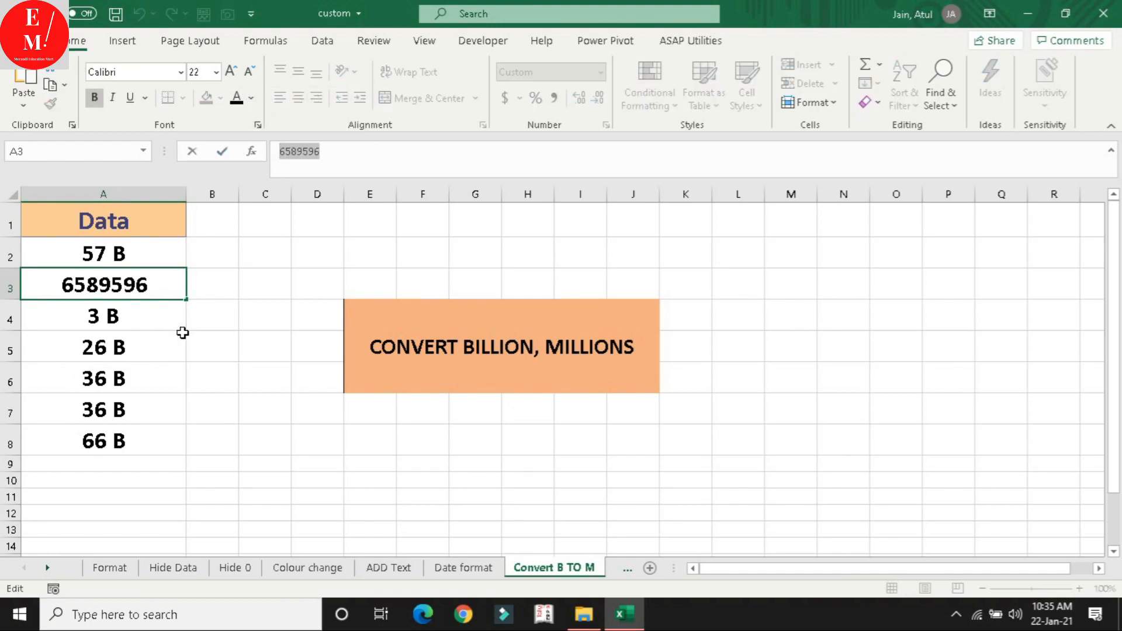
pyautogui.click(125, 317)
pyautogui.moveTo(138, 260); pyautogui.dragTo(132, 435)
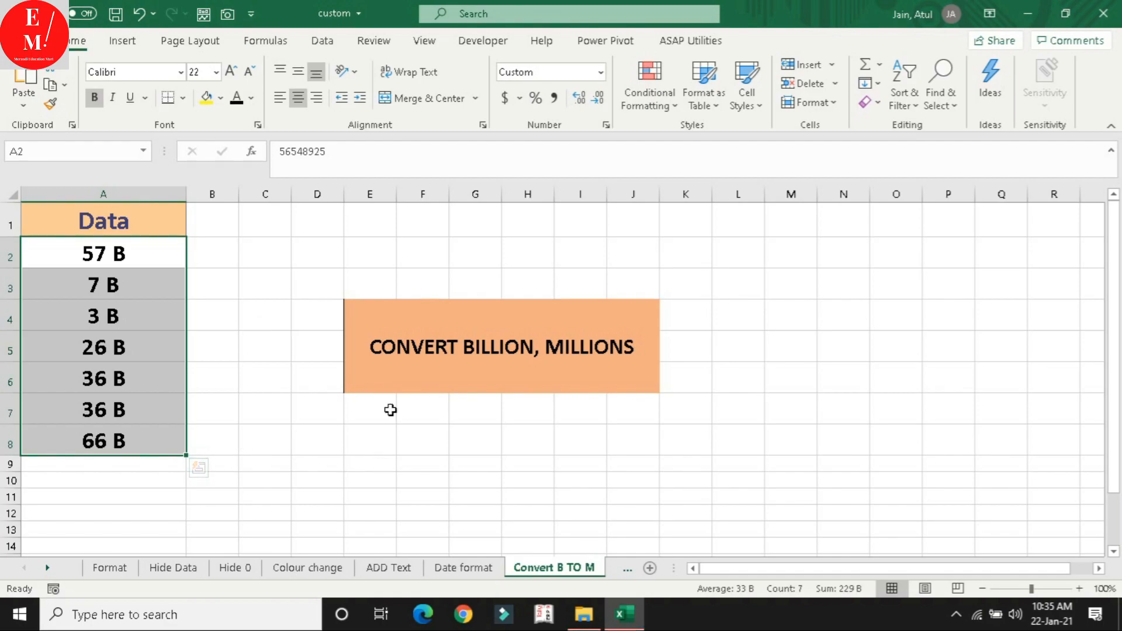
# On the TEXT INSERT sheet, apply the custom number format [>50]"Pass";"Fail" to the numbers in A2:A8.
pyautogui.click(611, 572)
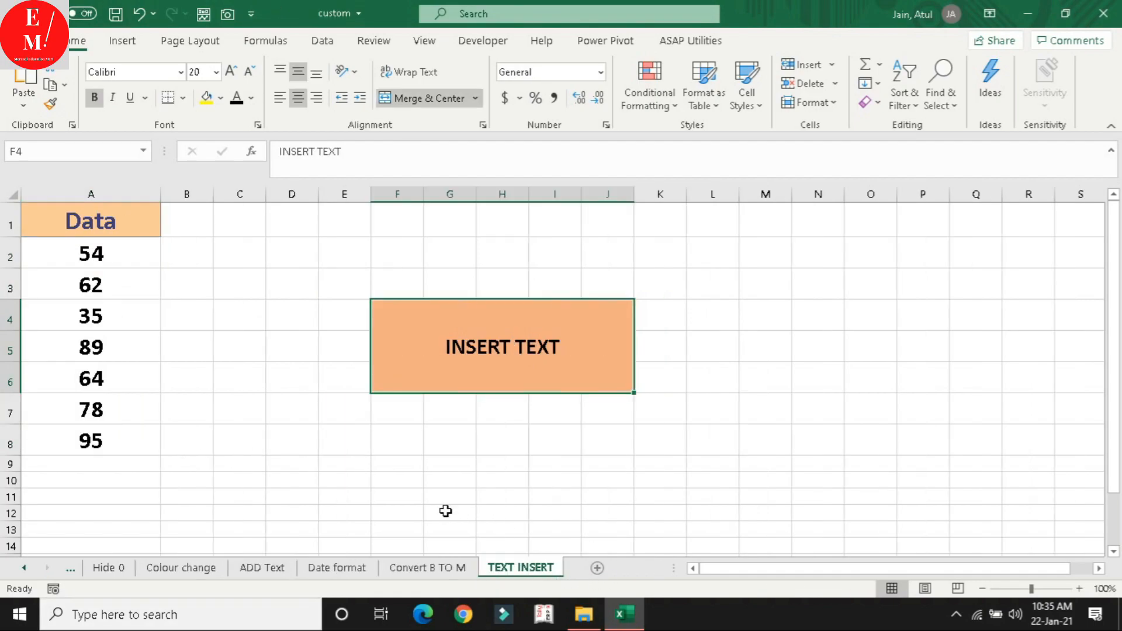
pyautogui.click(567, 349)
pyautogui.moveTo(92, 253); pyautogui.dragTo(89, 442)
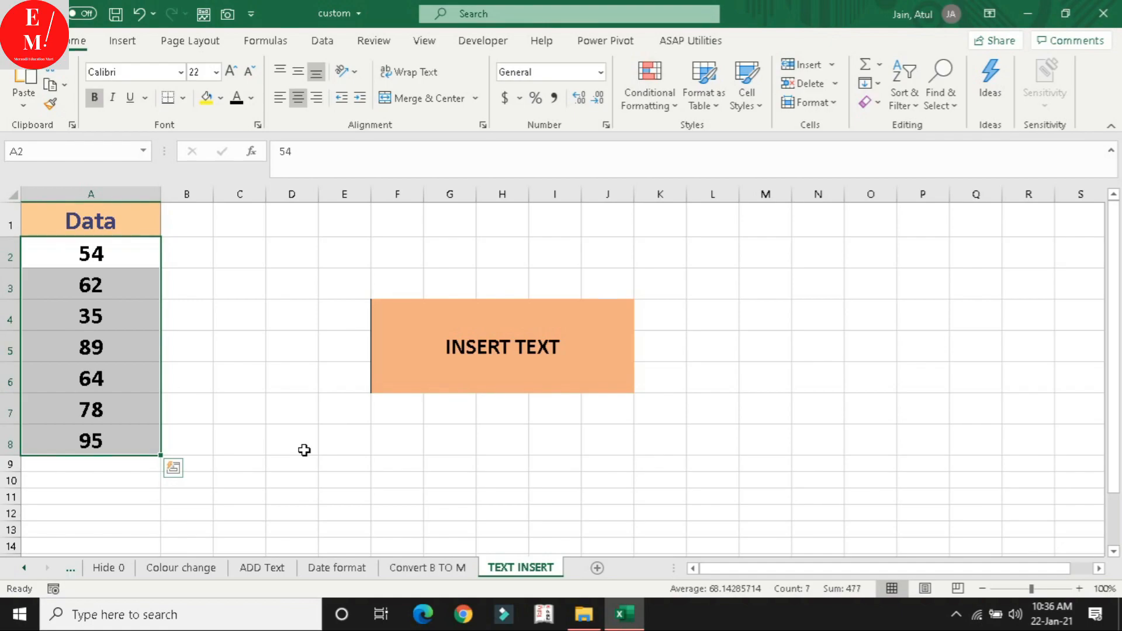
pyautogui.click(607, 125)
pyautogui.click(406, 355)
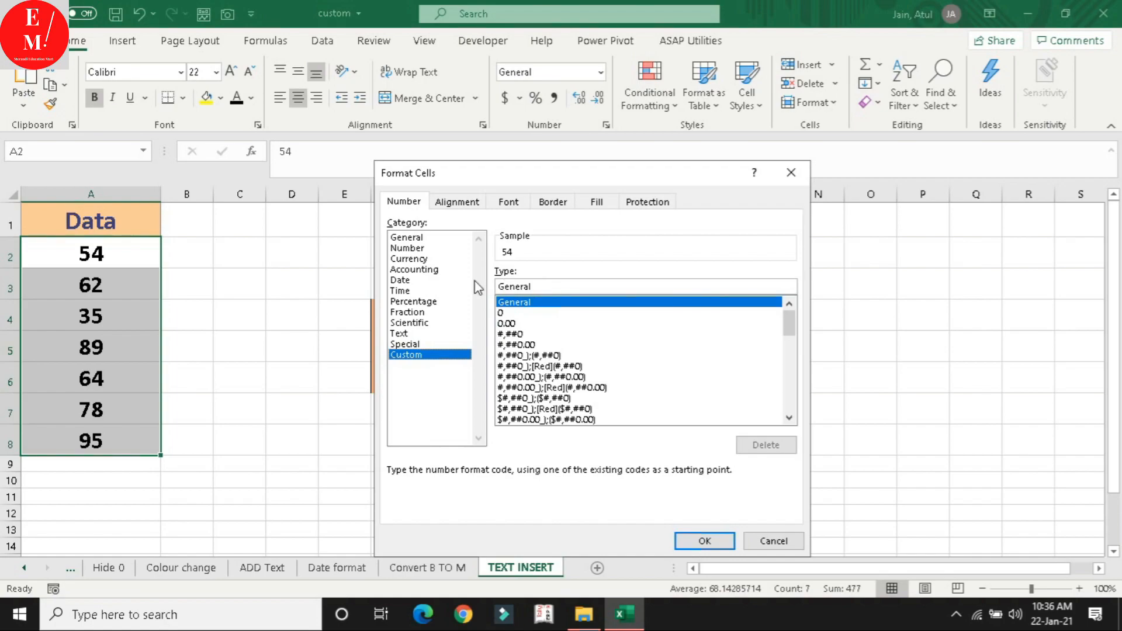
pyautogui.moveTo(548, 285); pyautogui.dragTo(462, 294)
pyautogui.press('BackSpace')
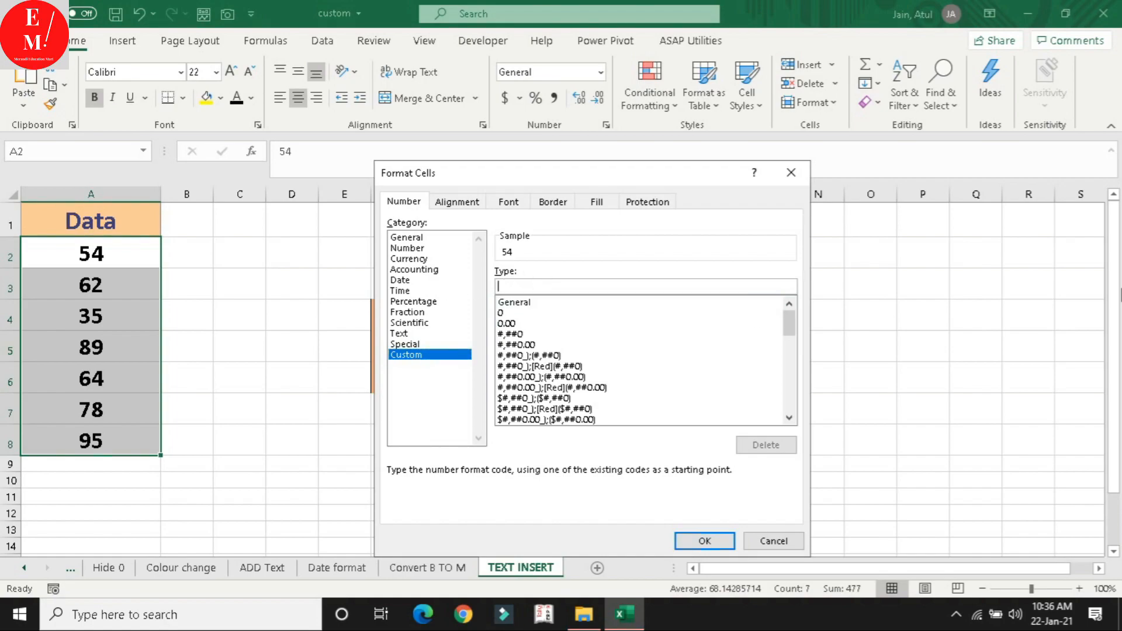
pyautogui.write('[')
pyautogui.write('>')
pyautogui.write(']')
pyautogui.write(' 50')
pyautogui.write('"')
pyautogui.write('pASS')
pyautogui.write('"')
pyautogui.press('BackSpace')
pyautogui.press('BackSpace')
pyautogui.press('BackSpace')
pyautogui.press('BackSpace')
pyautogui.press('BackSpace')
pyautogui.press('BackSpace')
pyautogui.write('"Pass";"Fail')
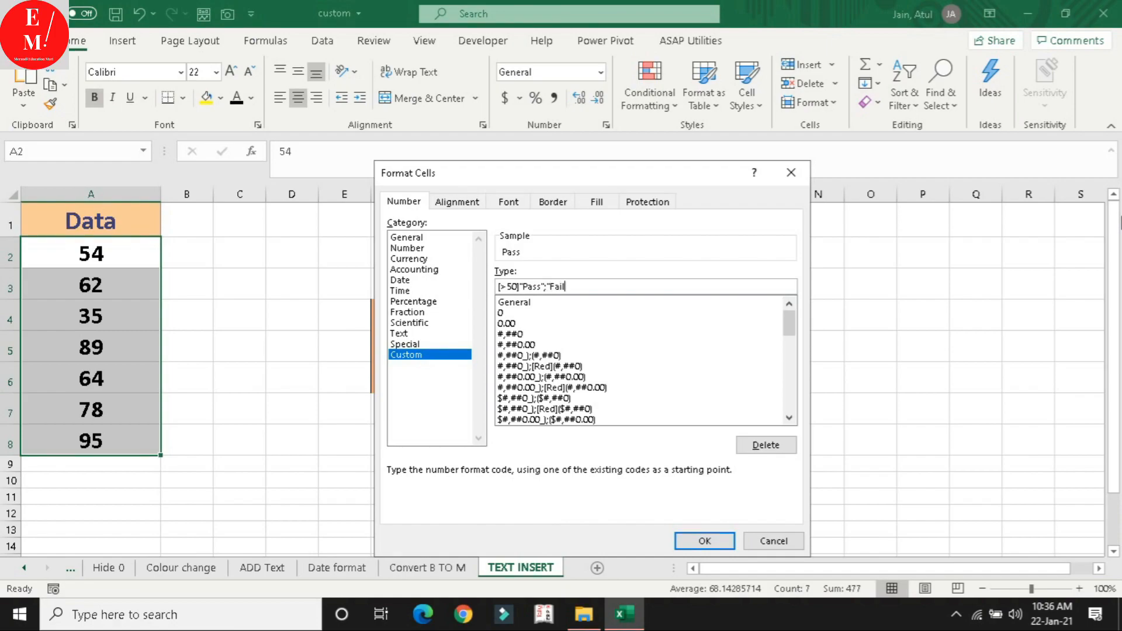
pyautogui.write('"')
pyautogui.click(710, 541)
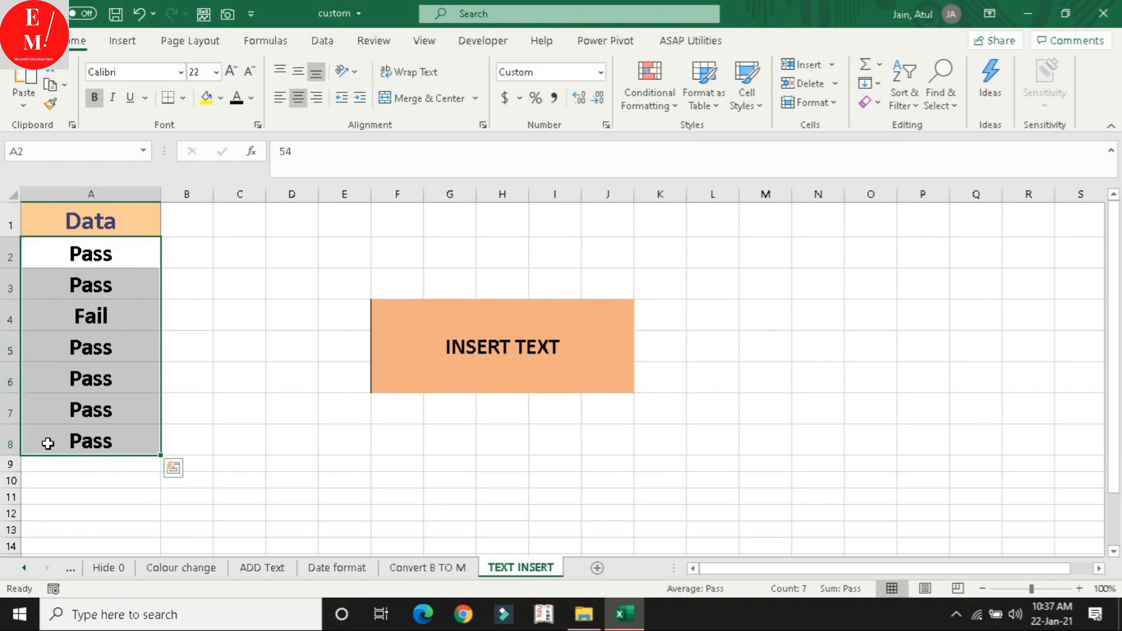
# Check the underlying number behind the Fail label in A4 without changing it.
pyautogui.click(118, 316)
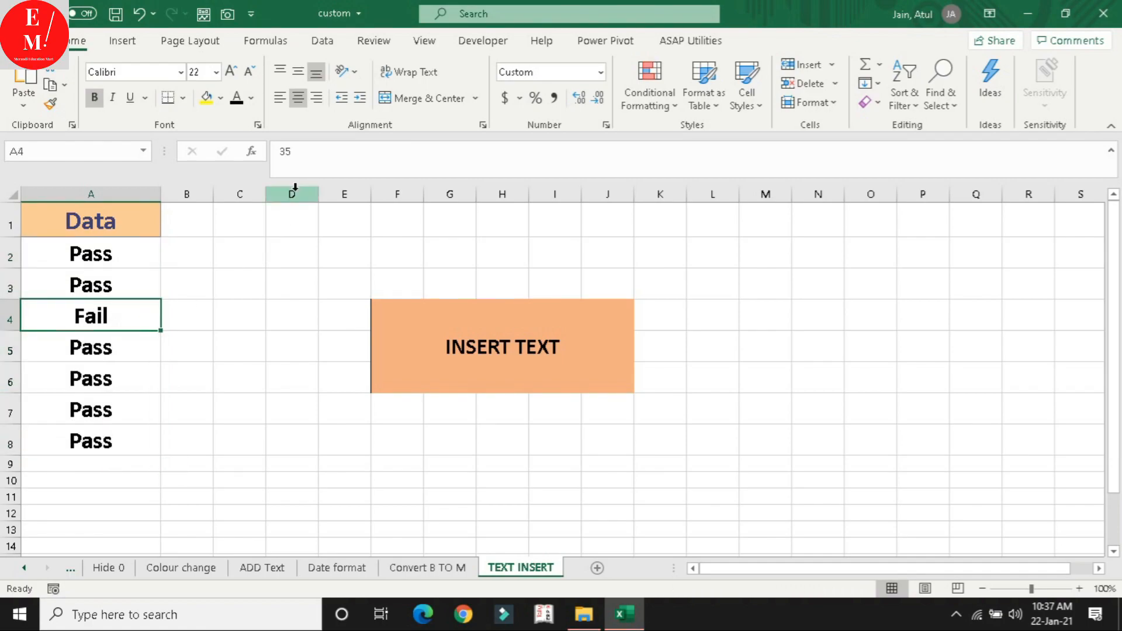
pyautogui.click(299, 151)
pyautogui.doubleClick(299, 150)
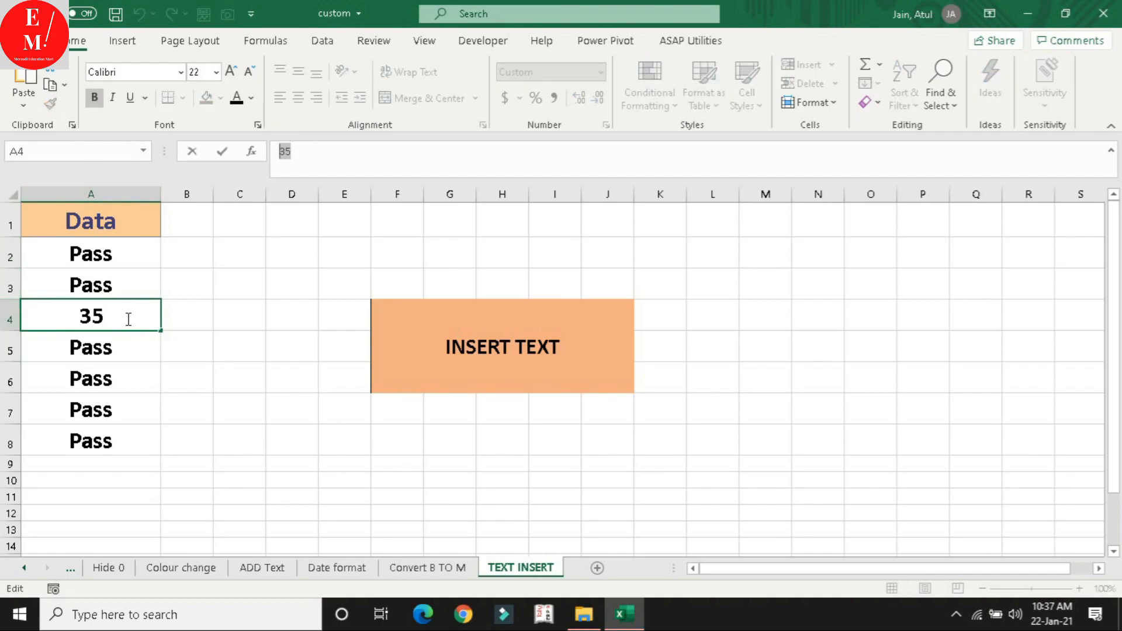
pyautogui.press('Return')
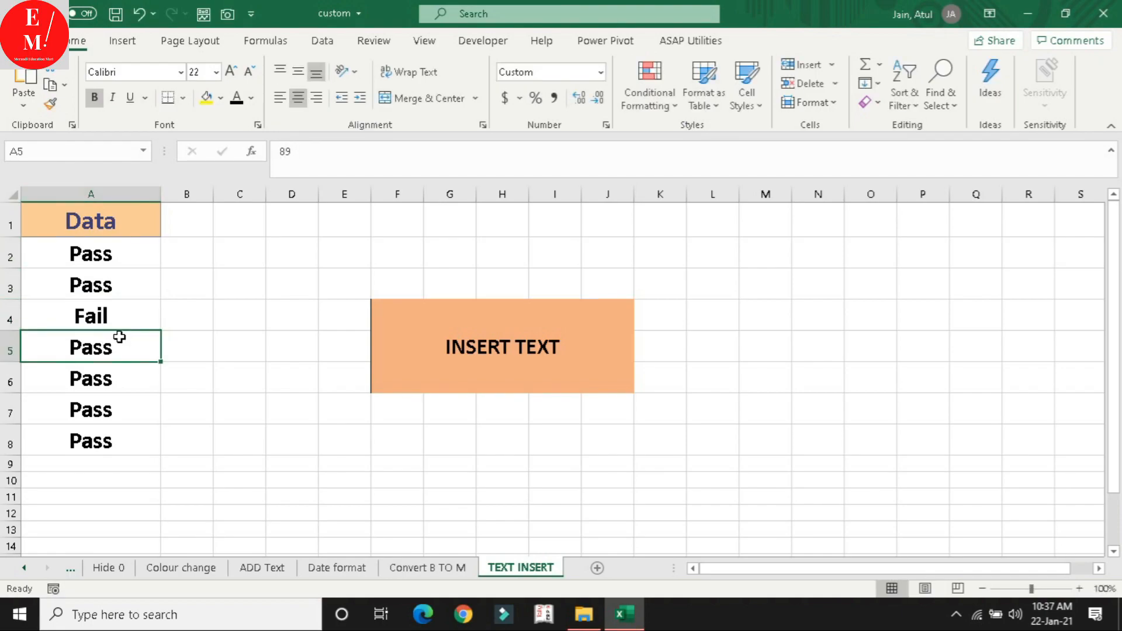
# Enter 25 in A6 to test the Pass/Fail format, and select that cell again.
pyautogui.press('Return')
pyautogui.write('25')
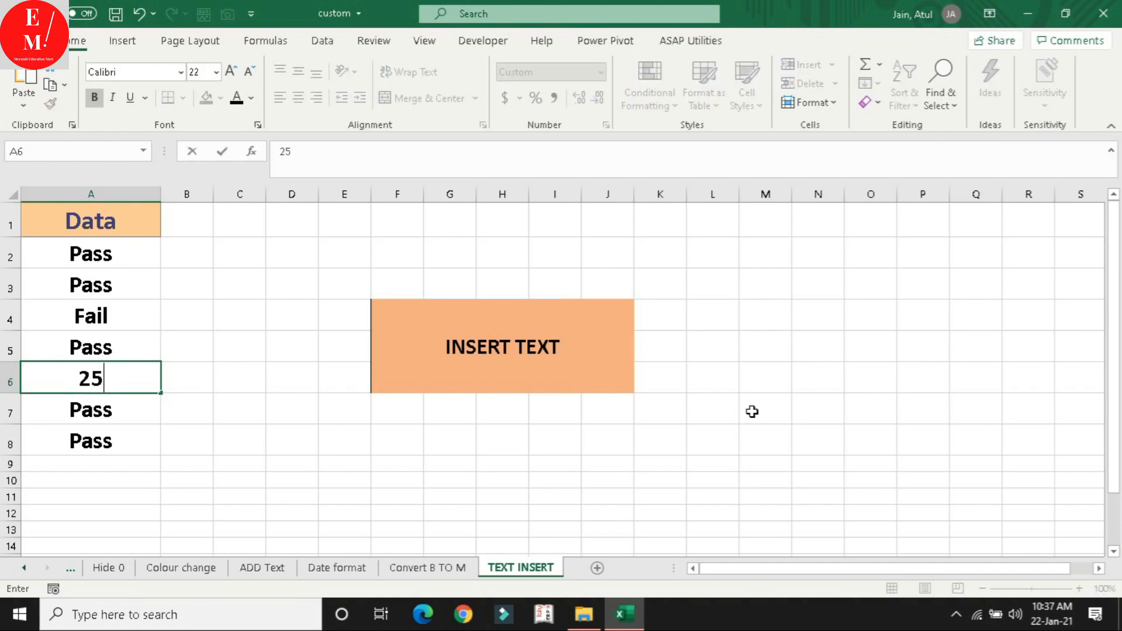
pyautogui.press('Return')
pyautogui.click(167, 374)
pyautogui.click(108, 374)
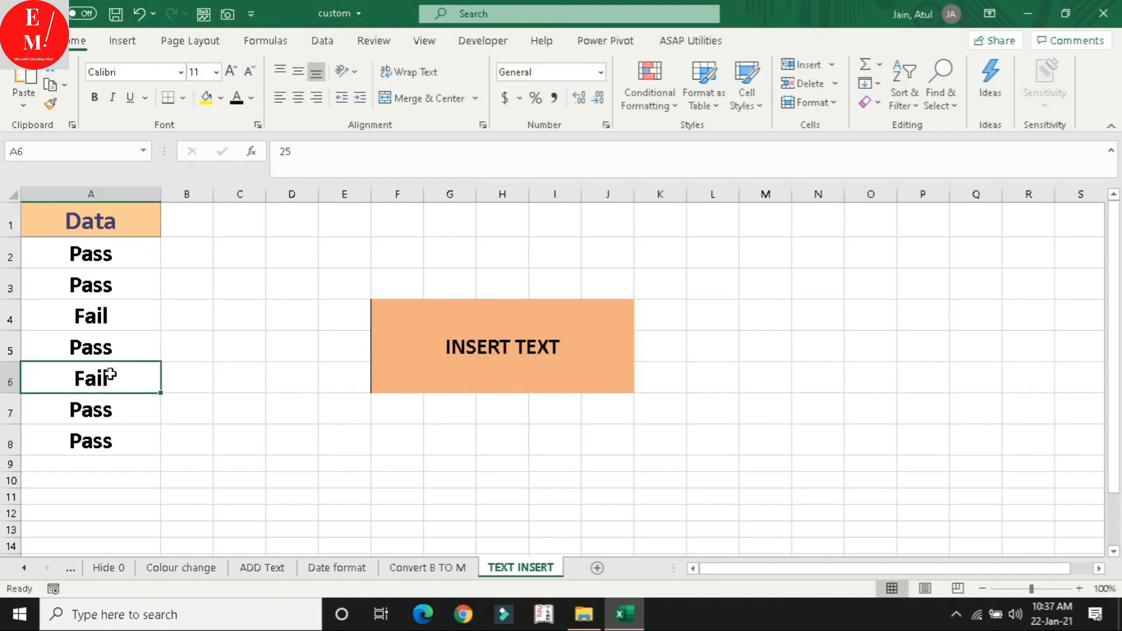
# Review the custom number format code applied to A2:A8 and leave it unchanged.
pyautogui.moveTo(92, 248); pyautogui.dragTo(91, 441)
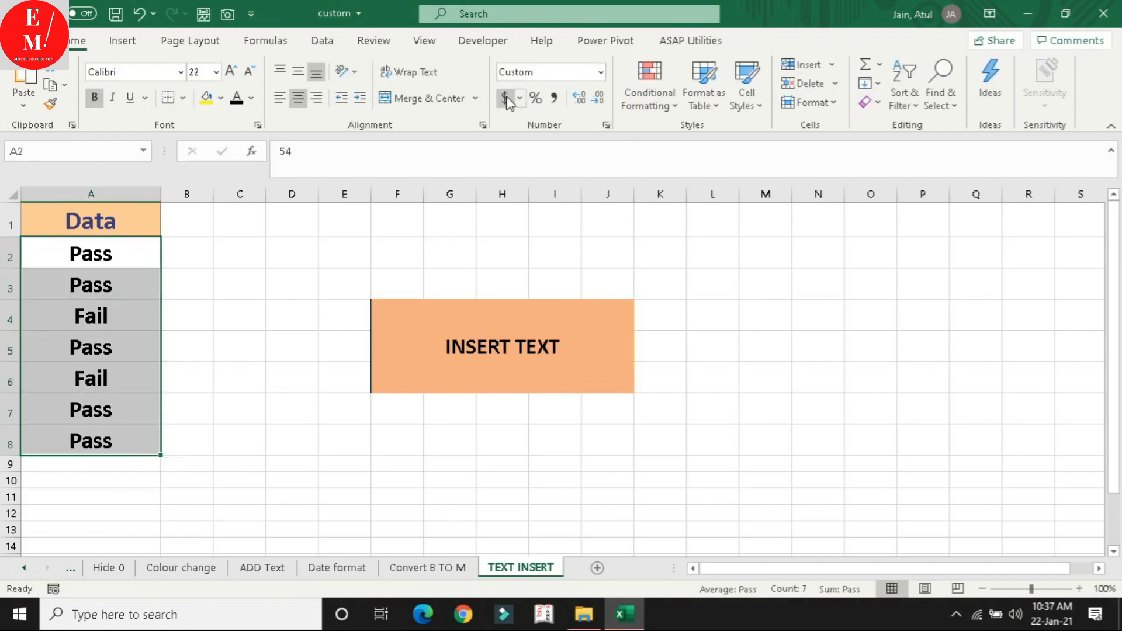
pyautogui.click(606, 124)
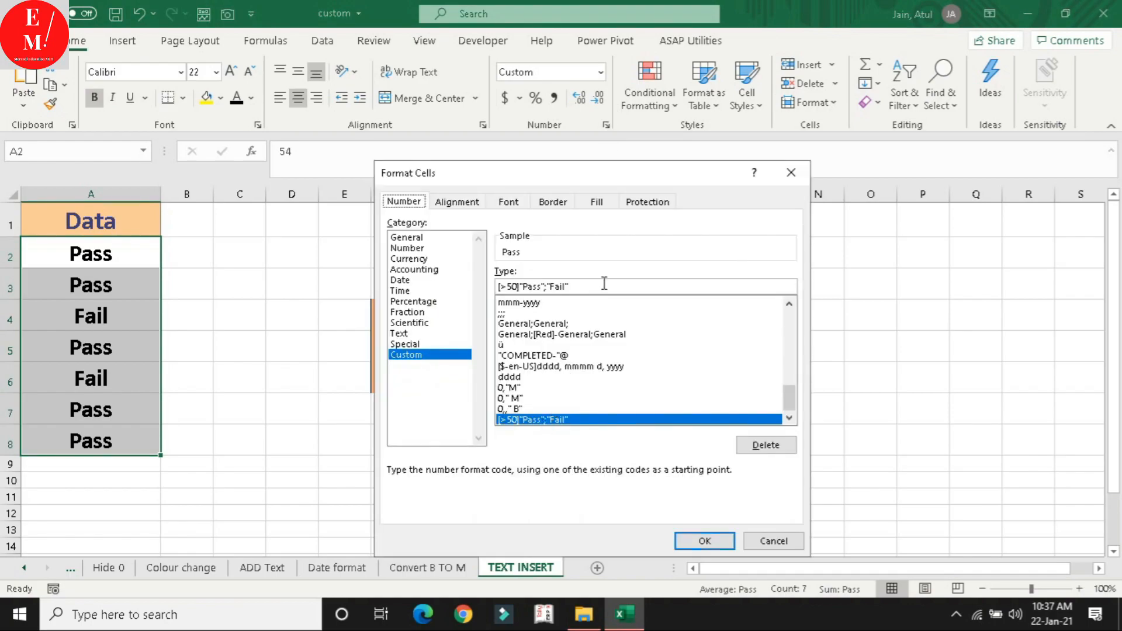
pyautogui.moveTo(595, 286); pyautogui.dragTo(433, 287)
pyautogui.moveTo(620, 185); pyautogui.dragTo(550, 162)
pyautogui.click(526, 263)
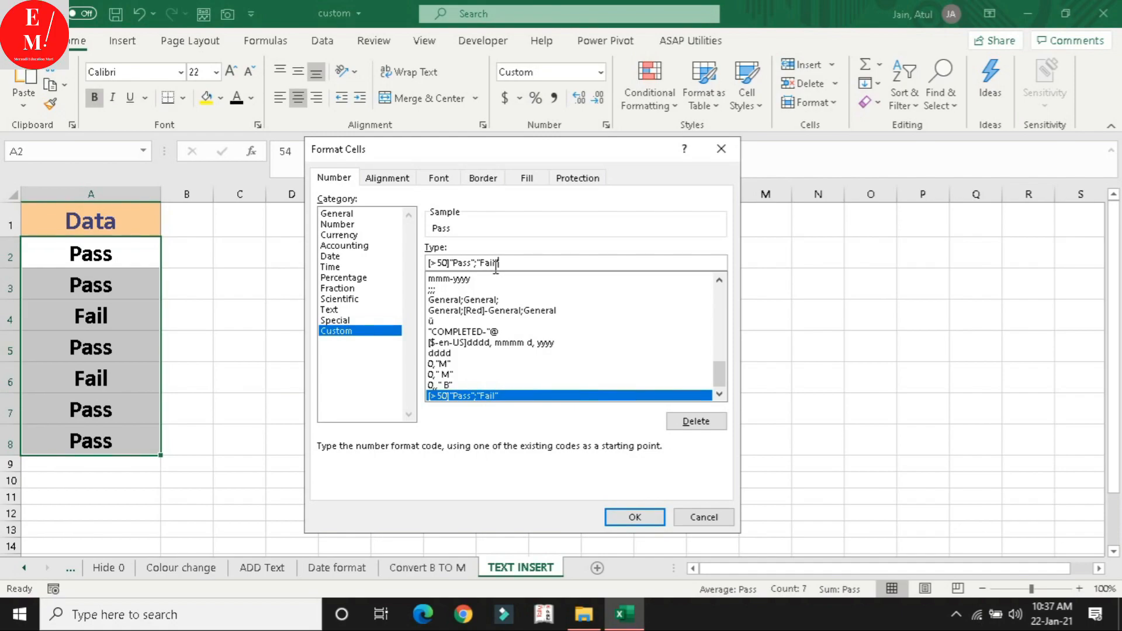
pyautogui.press('Return')
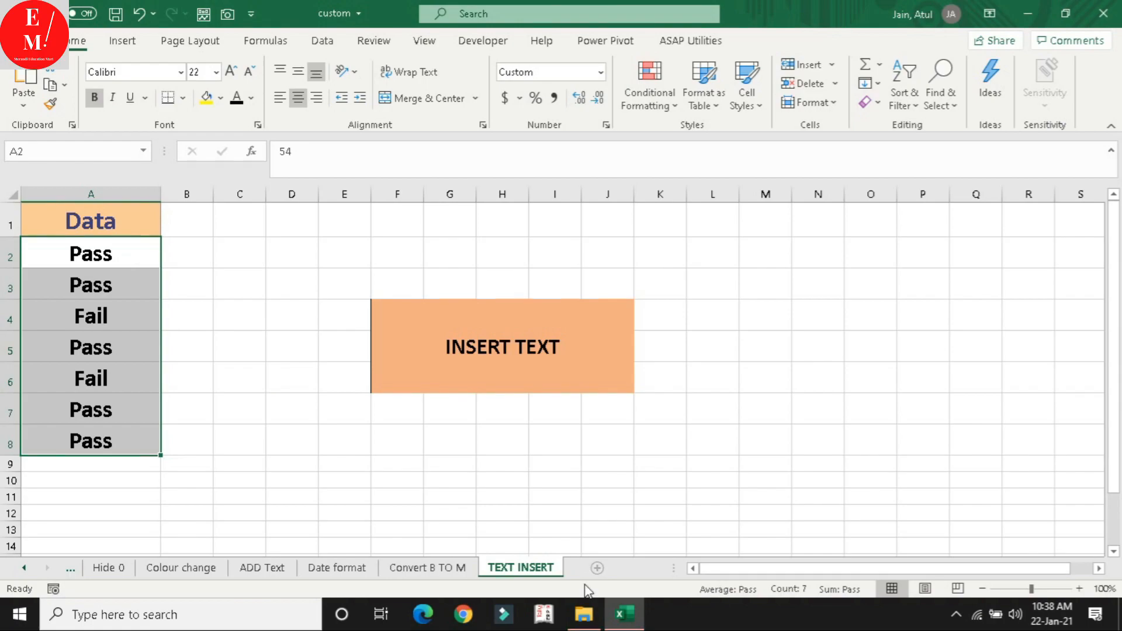